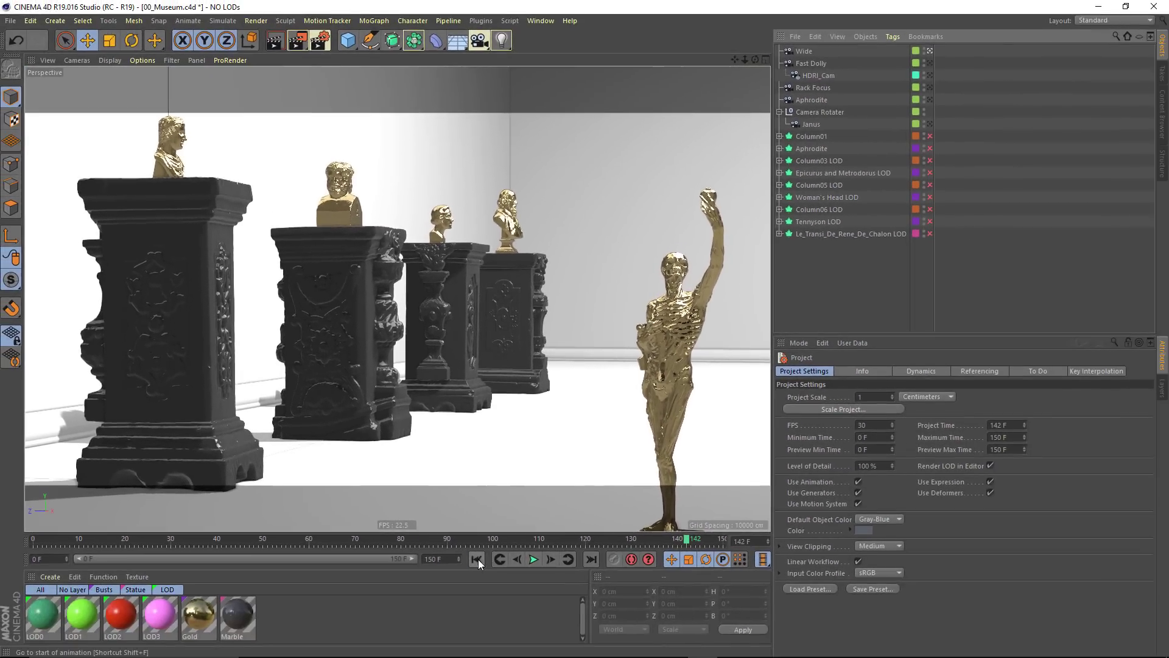
- Activate the LOD Colors take in the Takes manager, then go back to the Objects manager
left_click(1154, 75)
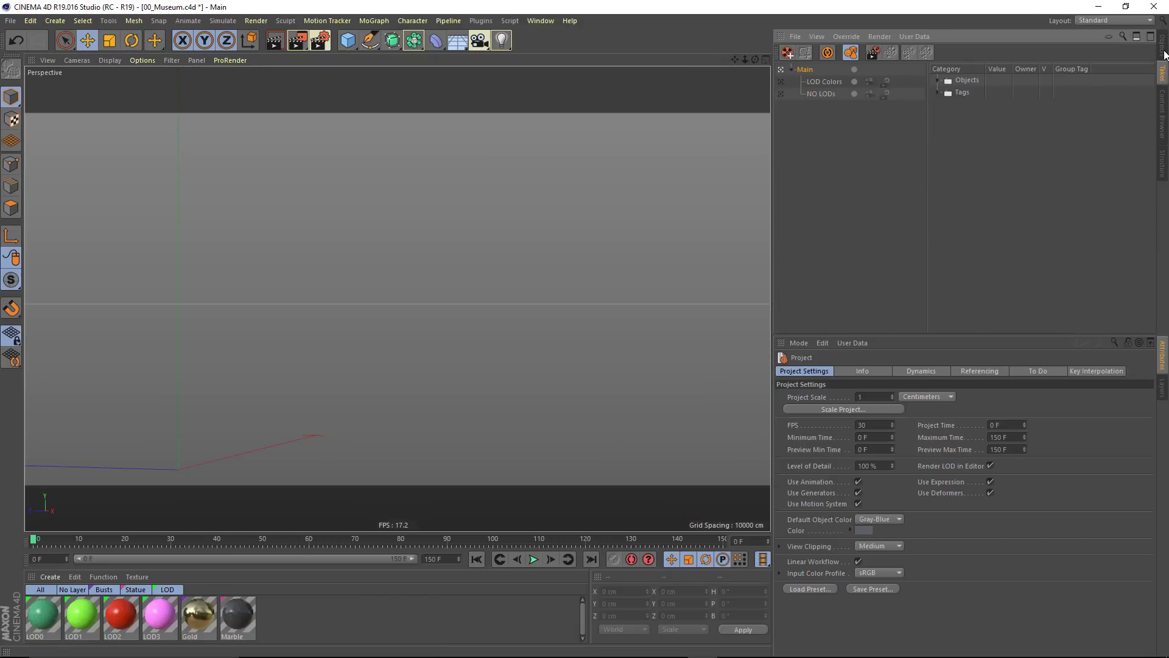
left_click(1163, 54)
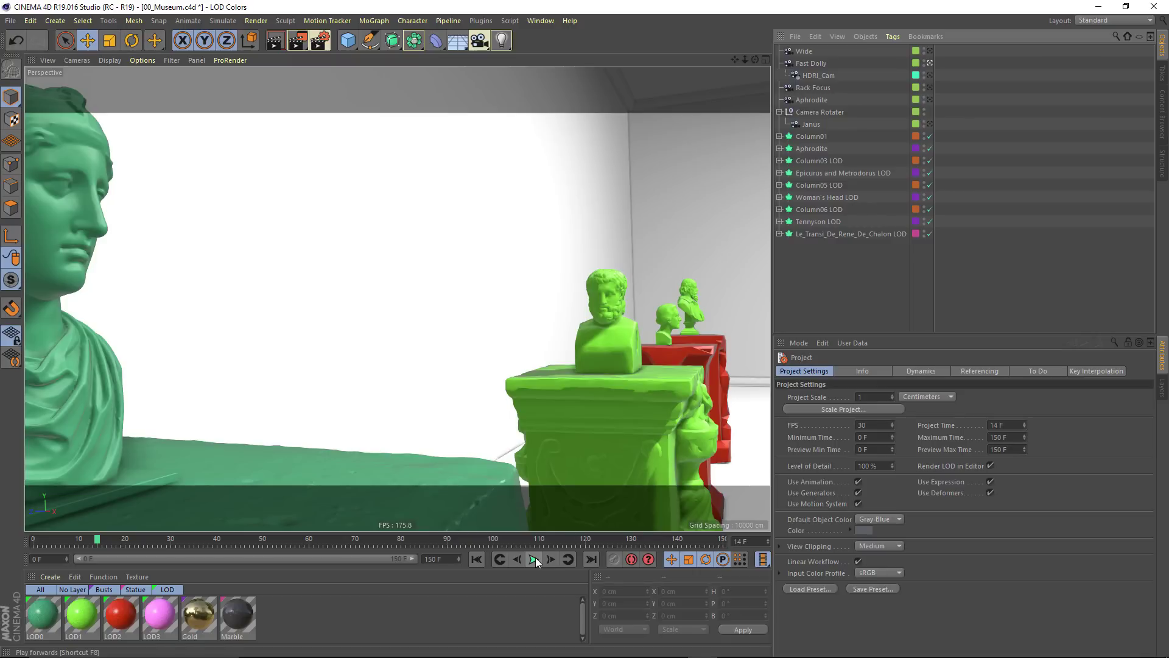
- Rewind the museum fly-through to its first frame for playback in LOD colours
left_click(478, 559)
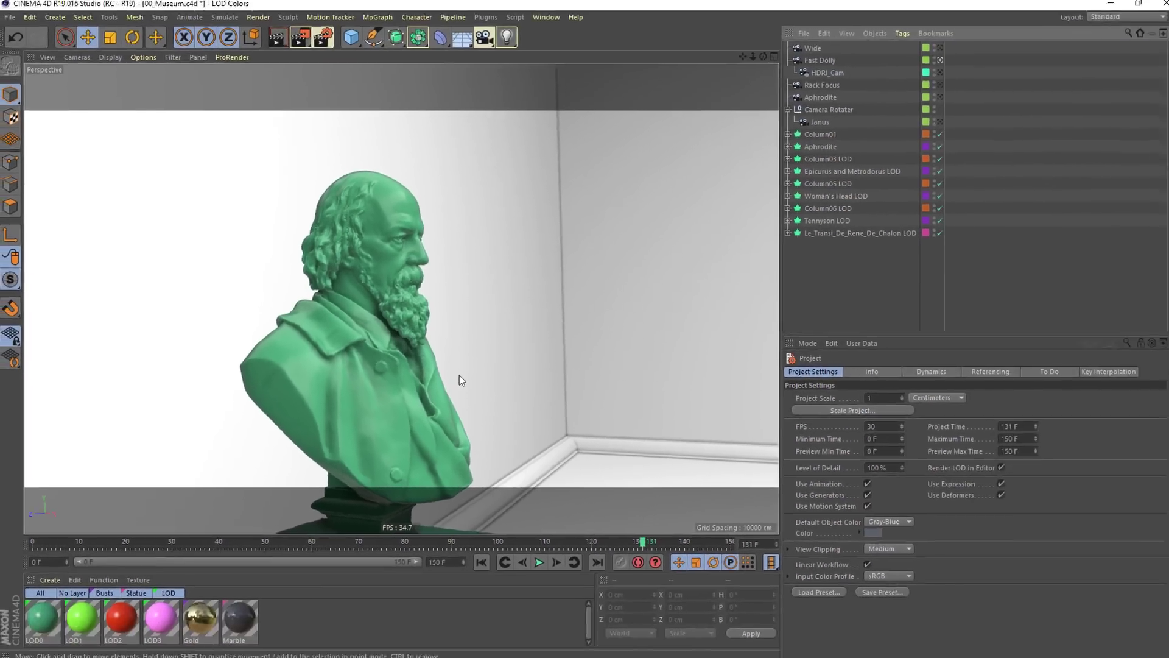
- Open the 01_Crab.c4d project from the V menu's Projects list
key("v")
mouse_move(441, 387)
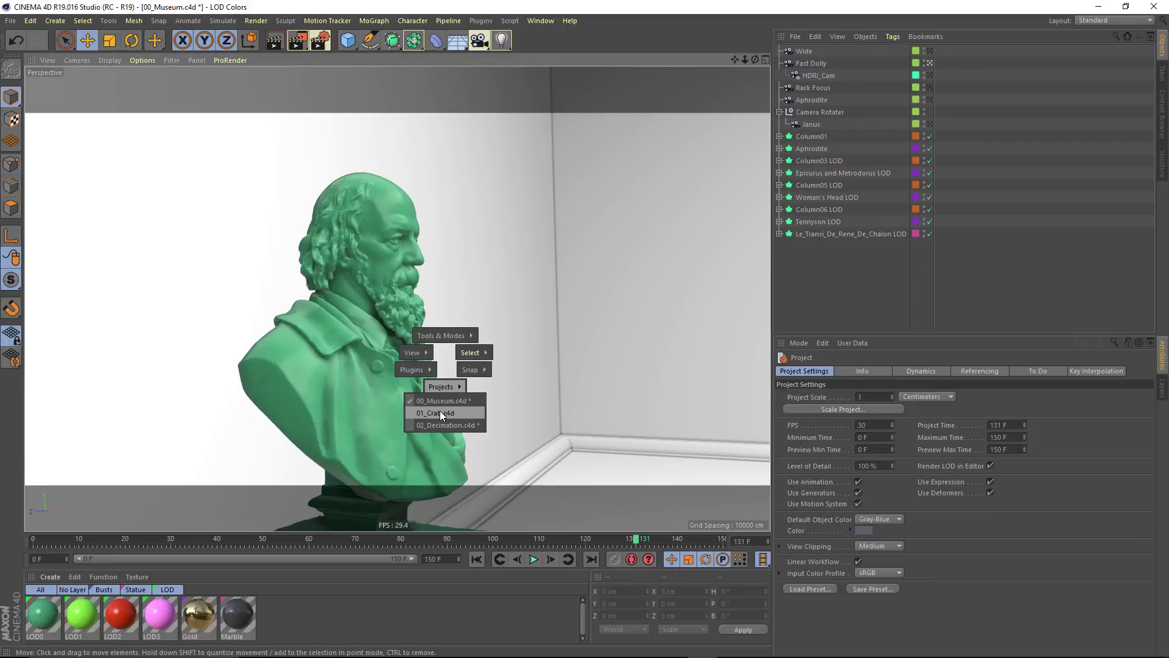
left_click(440, 411)
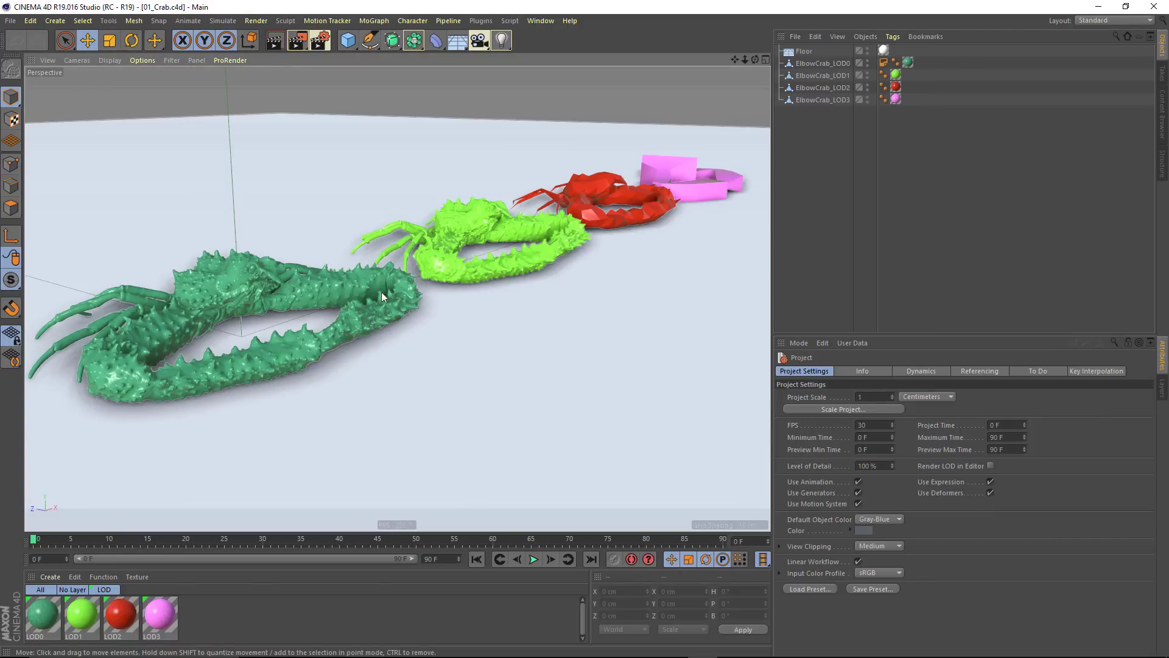
- Select and compare the ElbowCrab versions, from green LOD0 to pink LOD3, orbiting and panning
left_click(235, 281)
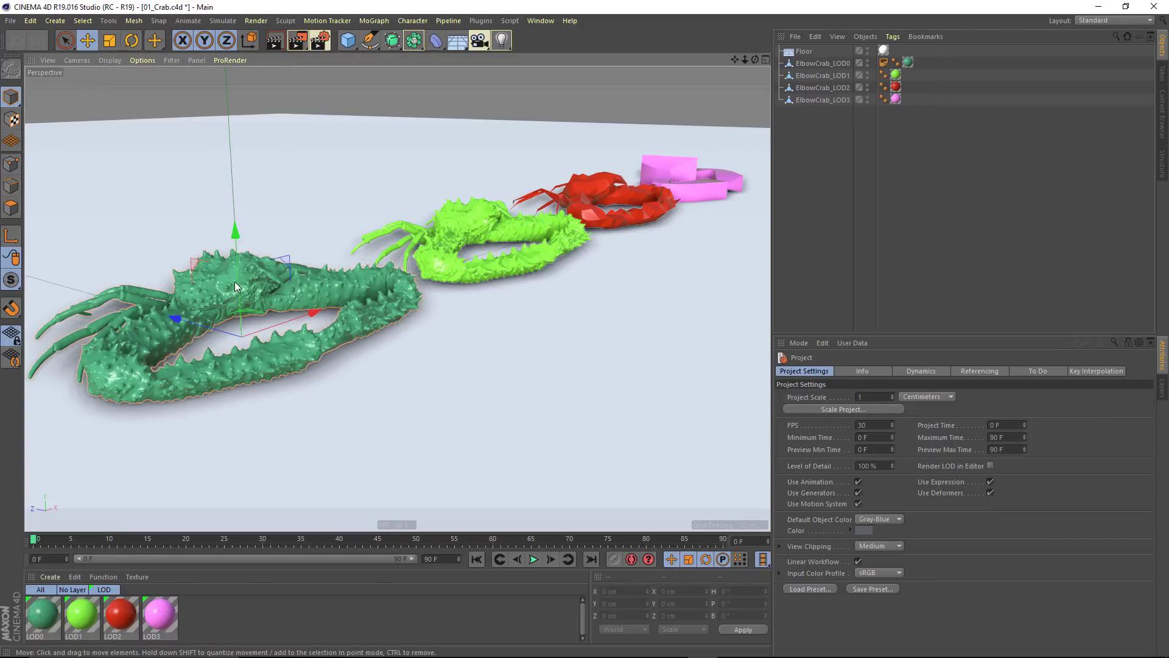
left_click_drag(227, 311, 244, 341, "alt")
left_click_drag(402, 350, 372, 358, "alt")
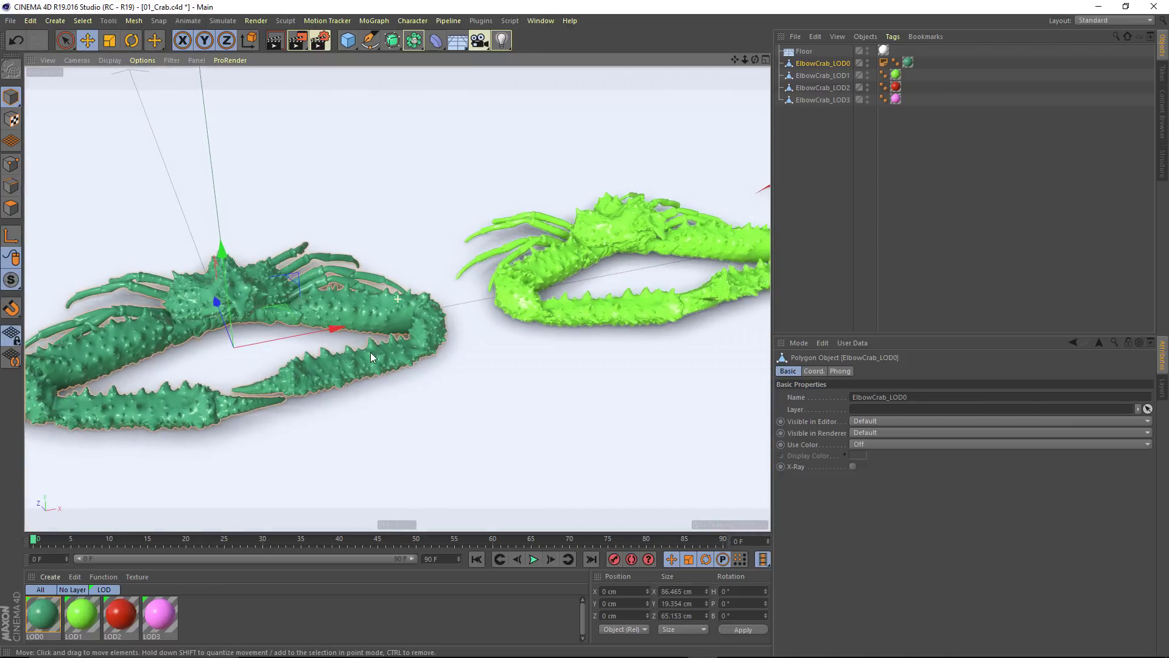
left_click(615, 216)
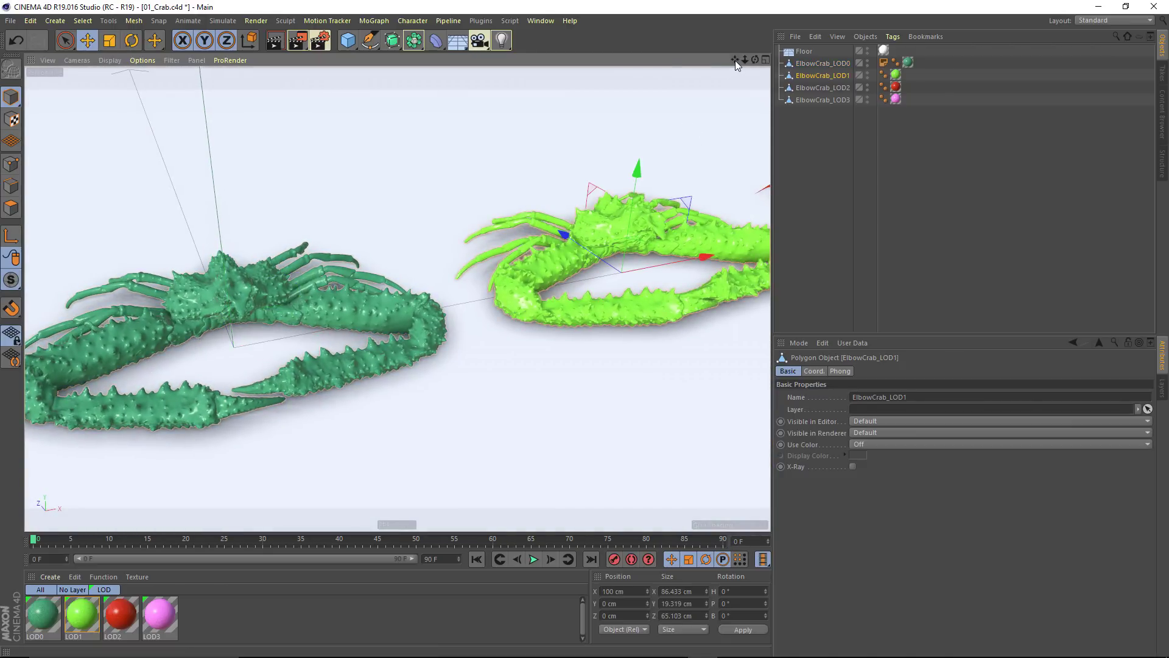
left_click_drag(736, 60, 437, 173)
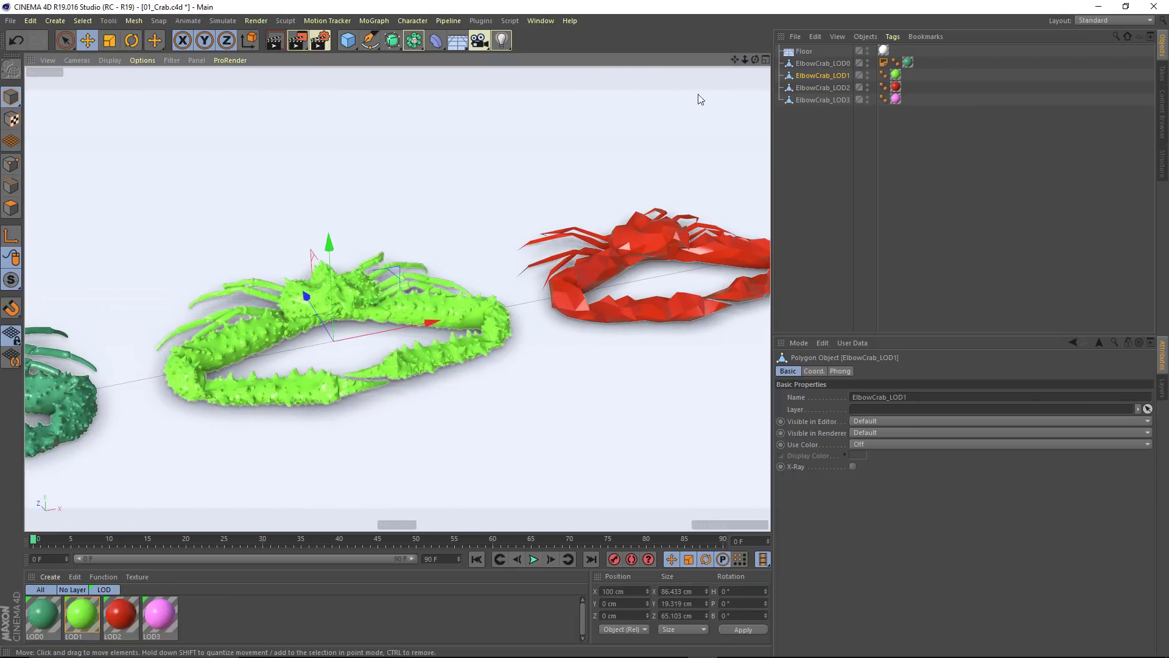
left_click_drag(735, 59, 164, 79)
left_click(591, 293)
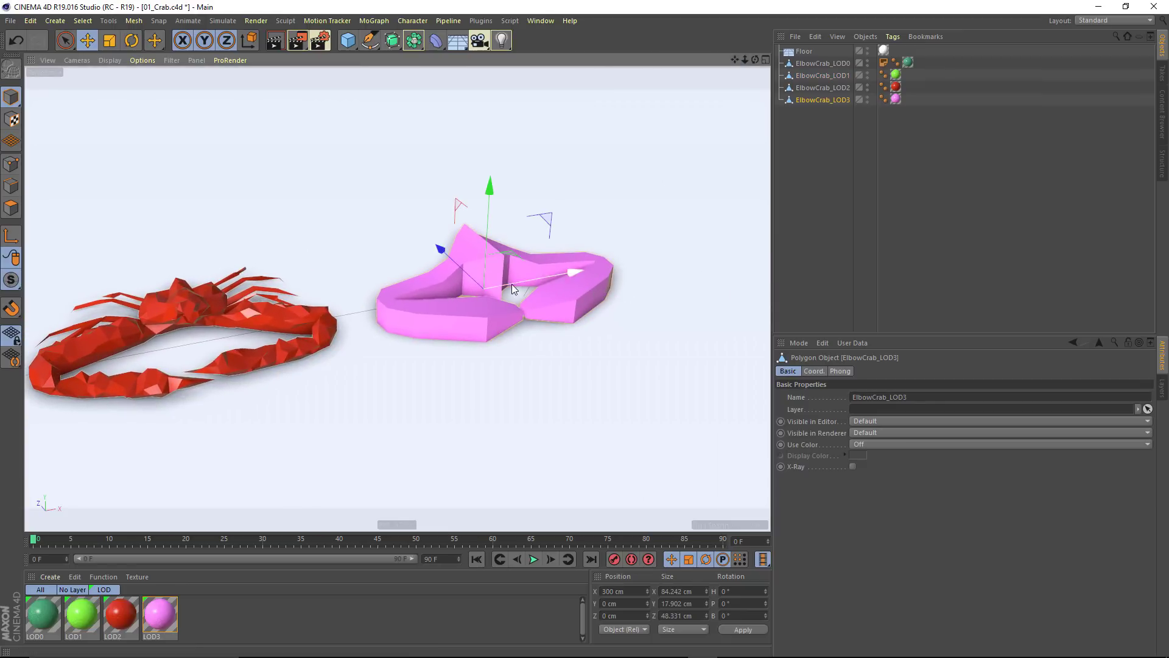
left_click_drag(511, 283, 375, 298, "alt")
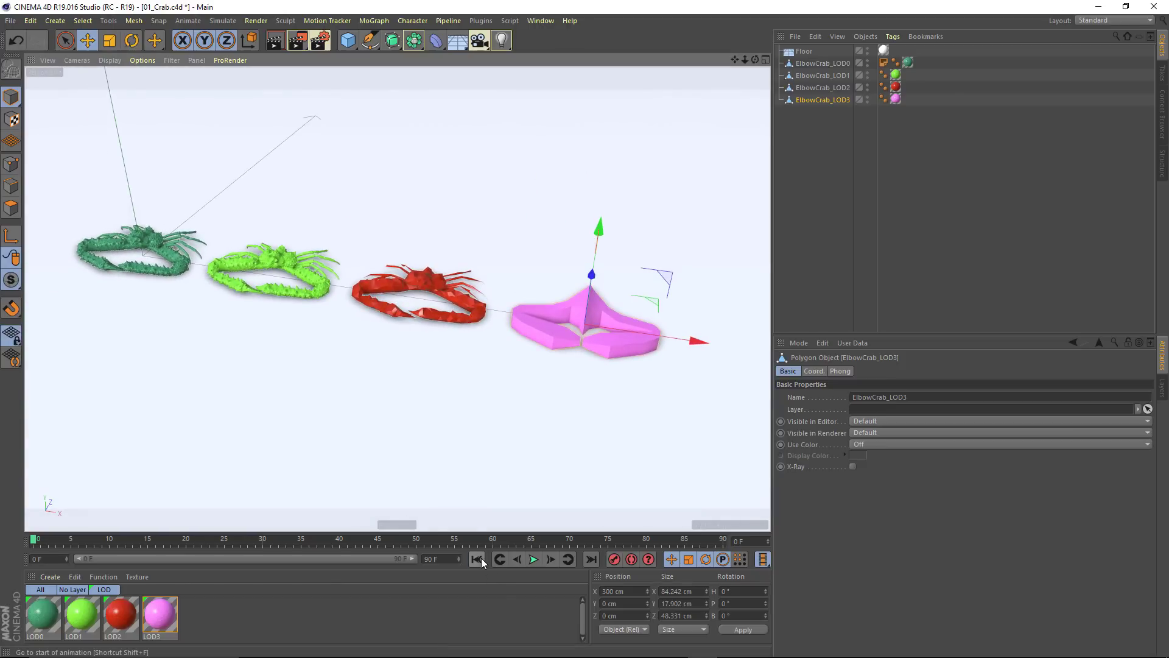
- Set P.X to 0 for all four ElbowCrab objects so they overlap
left_click(811, 64)
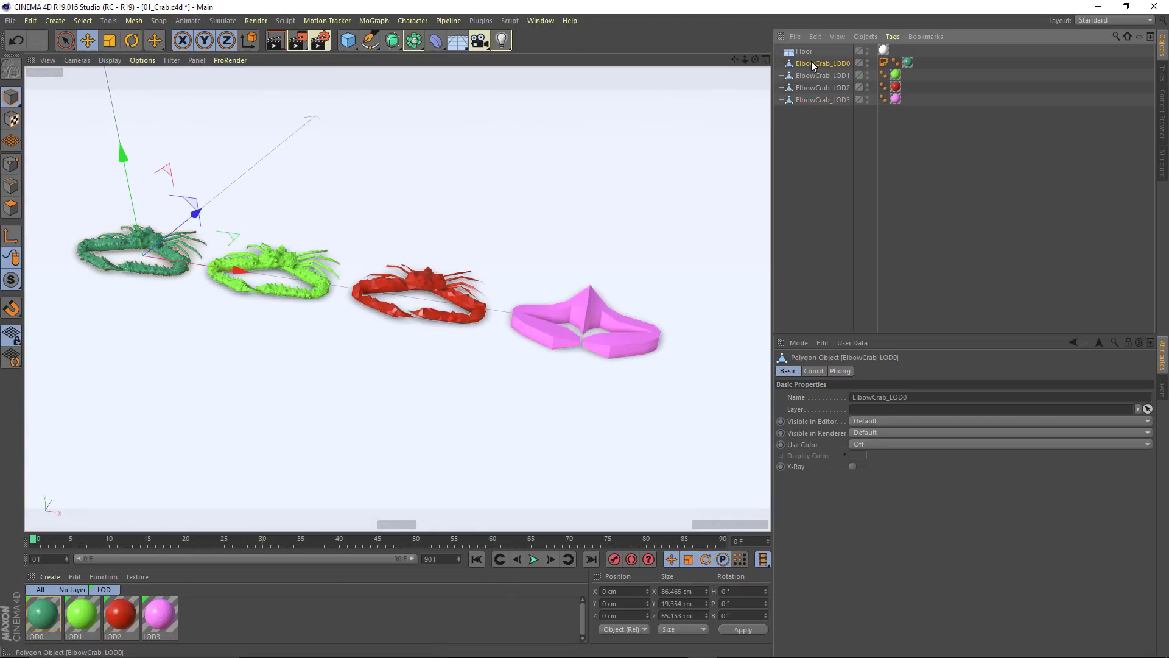
left_click(819, 99, "shift")
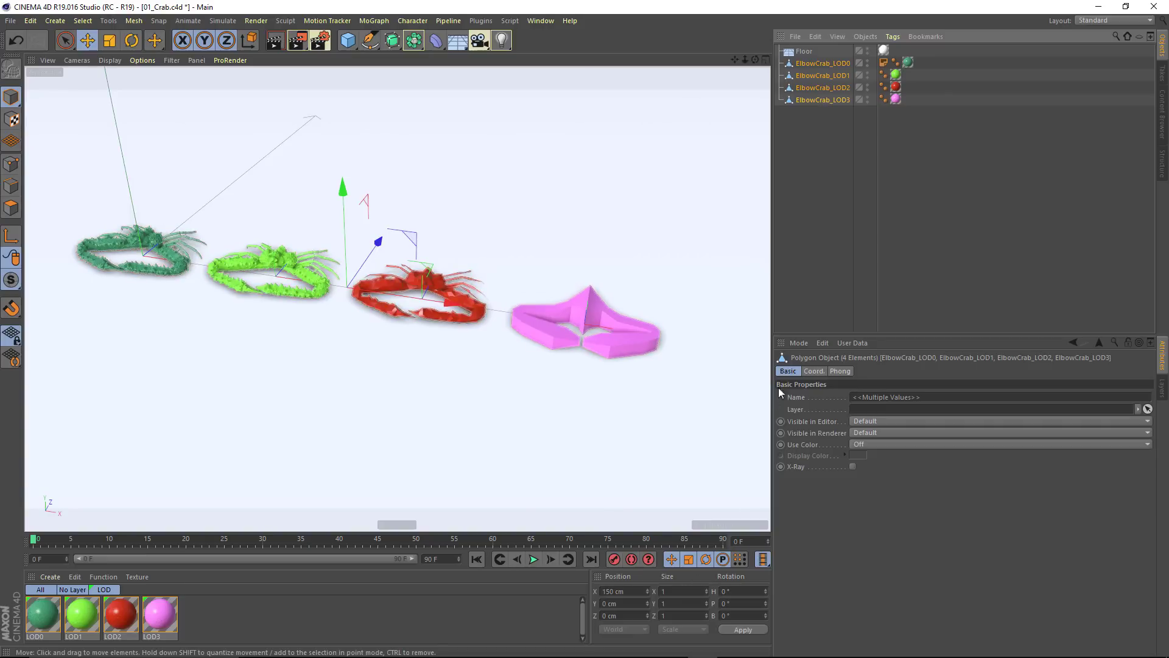
left_click(804, 371)
left_click(810, 397)
type("0")
key("Return")
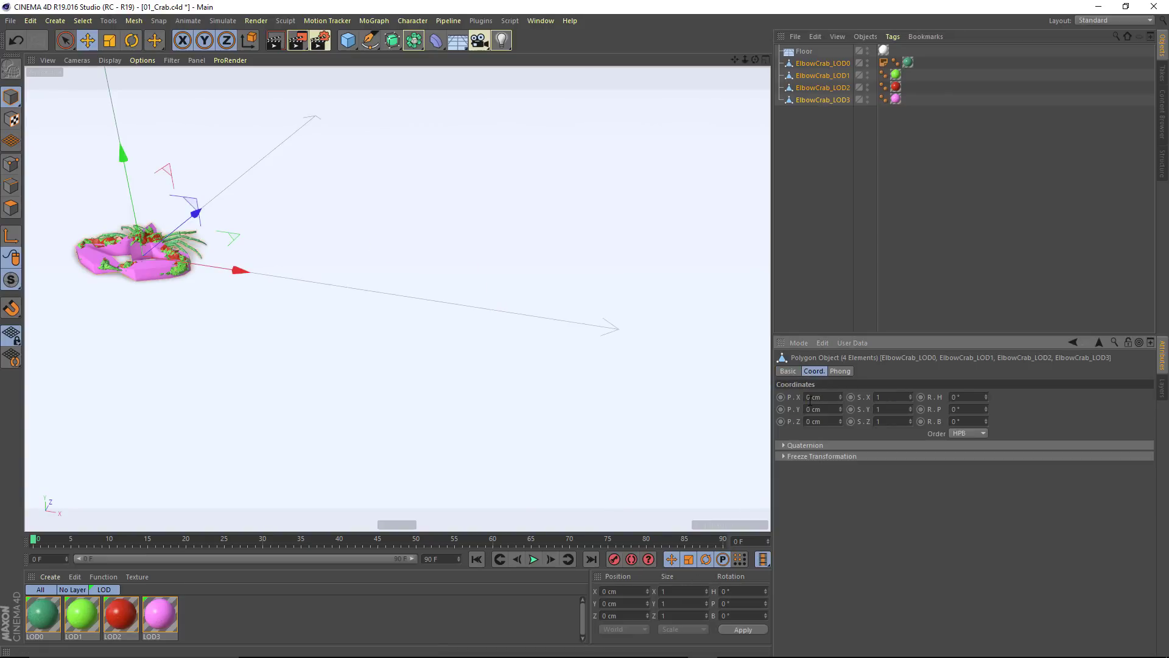
- Inspect the stacked crabs up close, then reselect ElbowCrab_LOD0 through LOD3
scroll(272, 235, "up", 3)
scroll(272, 236, "up", 2)
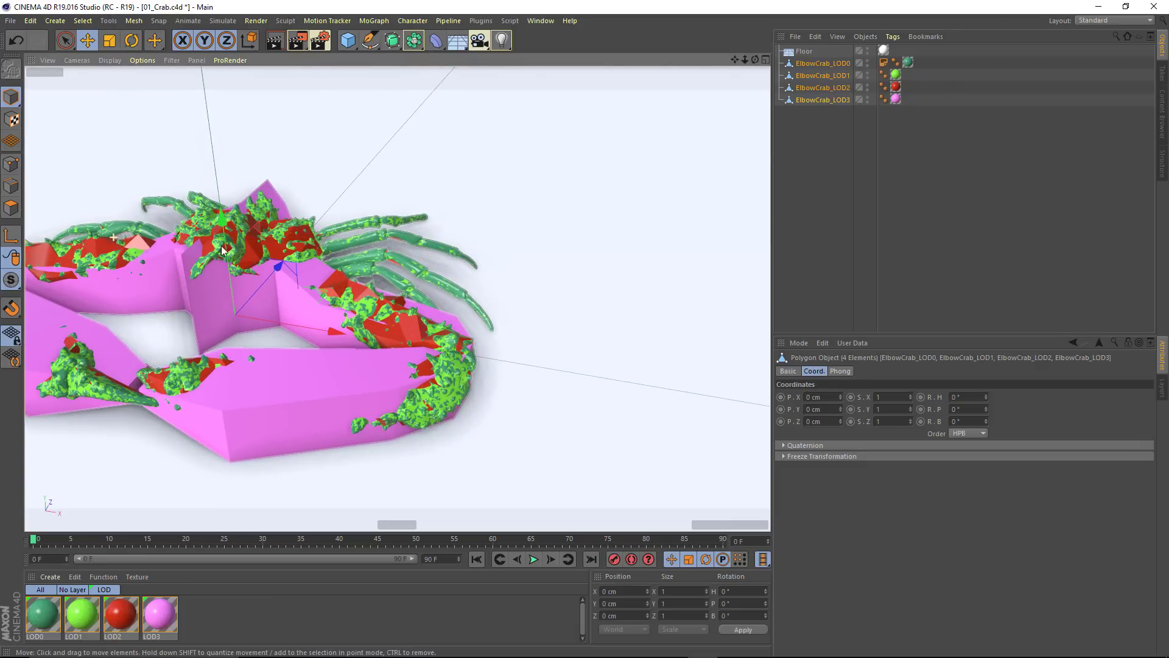
middle_click_drag(365, 246, 482, 241, "alt")
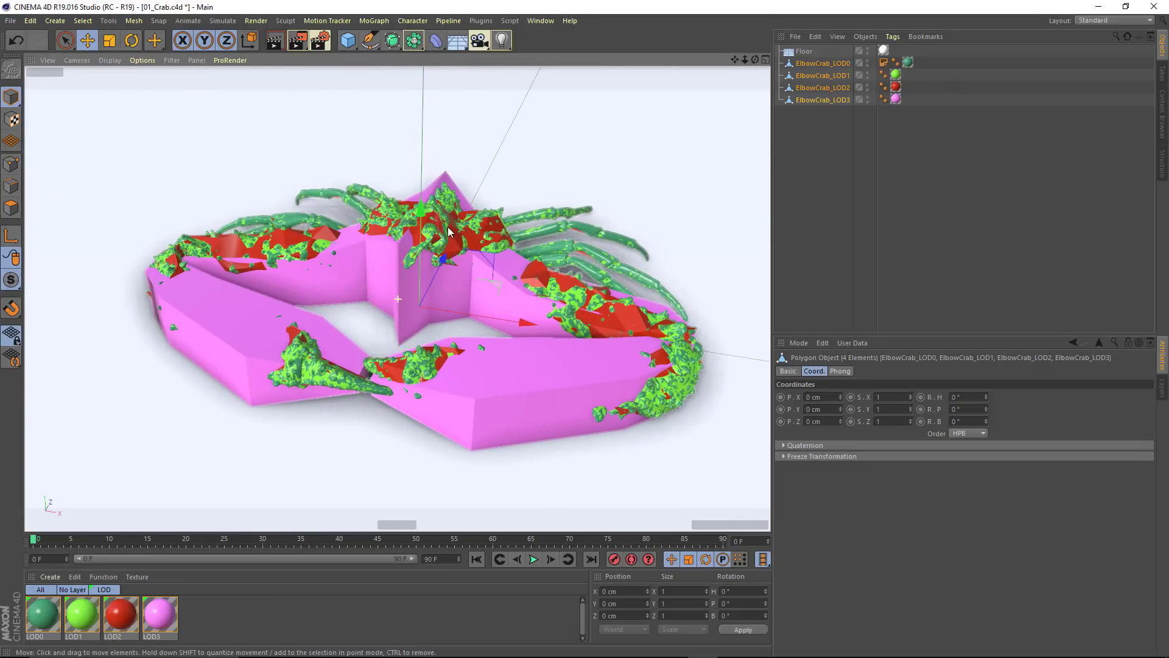
left_click_drag(448, 231, 409, 216, "alt")
left_click(800, 168)
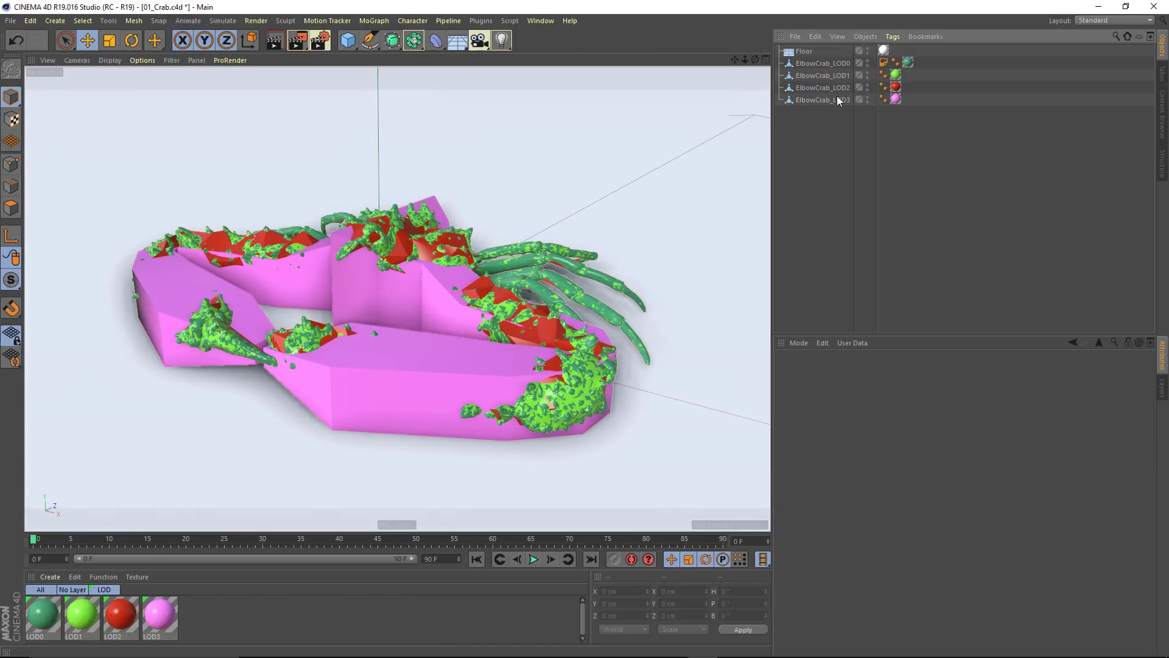
left_click(818, 64)
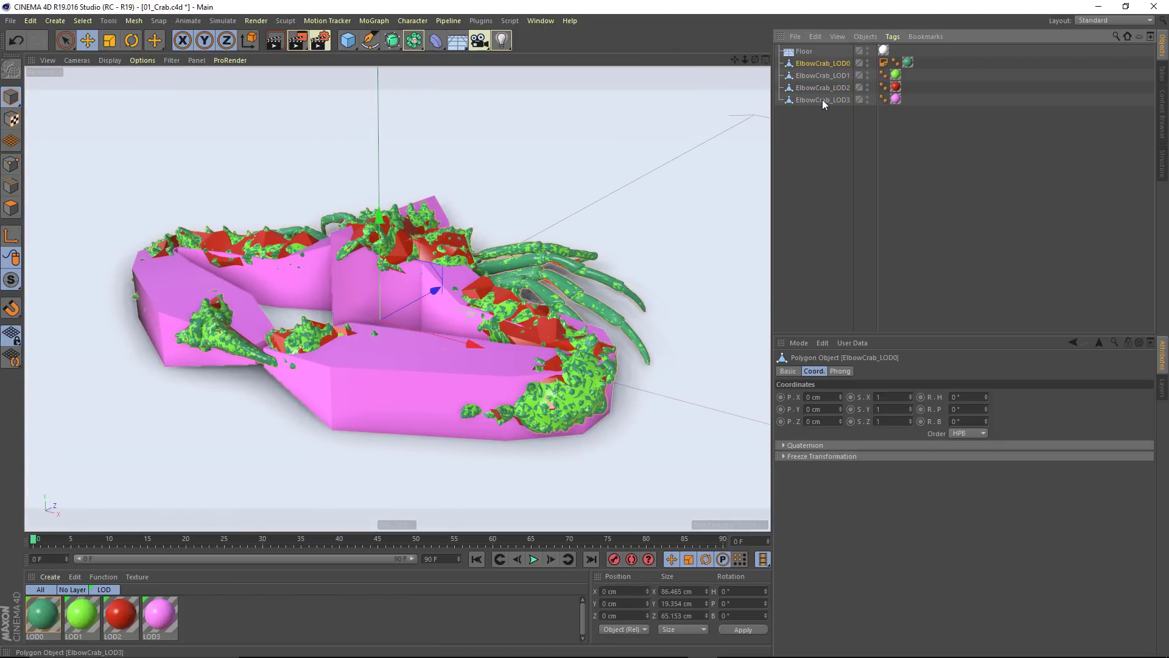
left_click(823, 101, "shift")
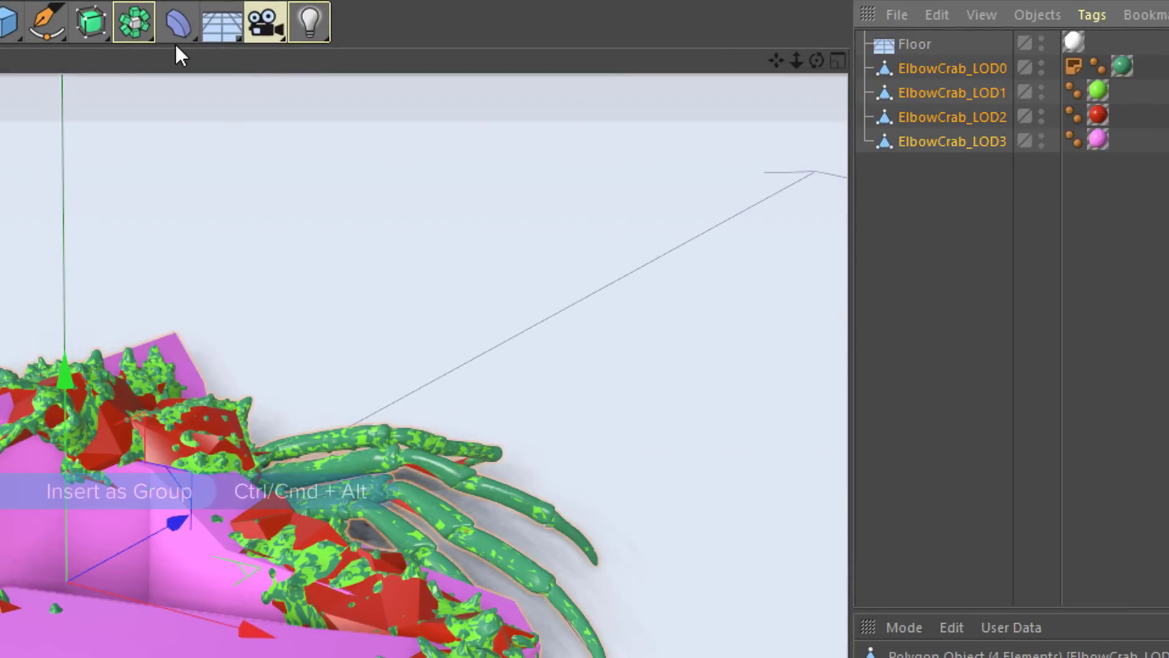
- Insert an LOD object from Generators with the four ElbowCrab objects as its Levels 0–3
left_click(132, 18)
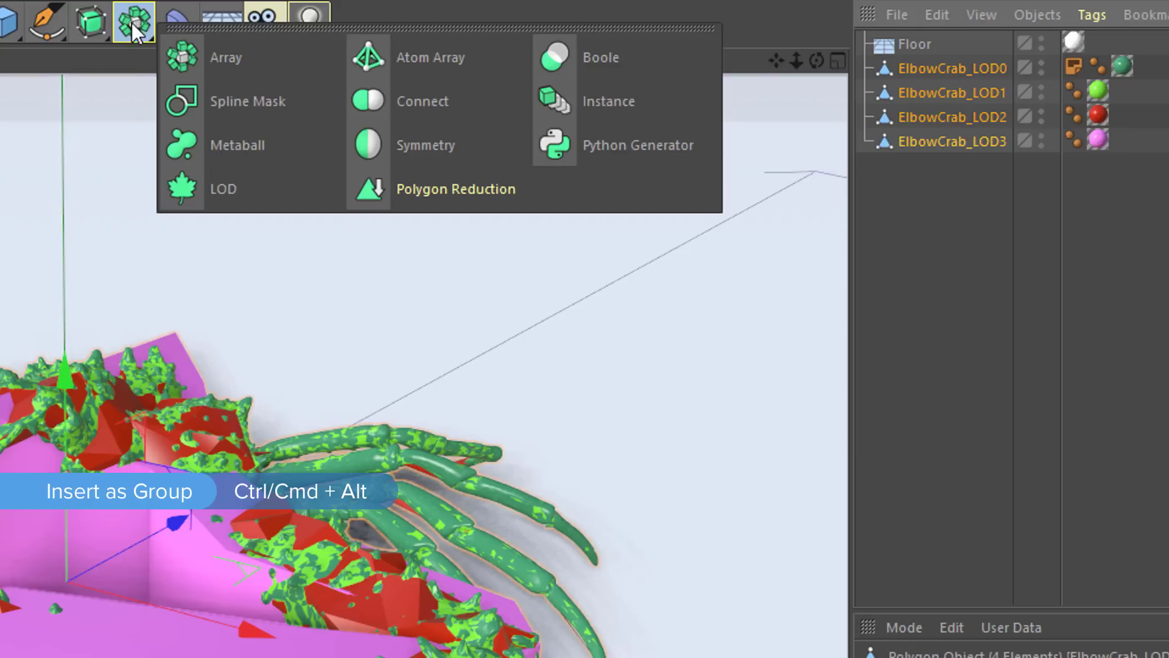
left_click(252, 196, "ctrl+alt")
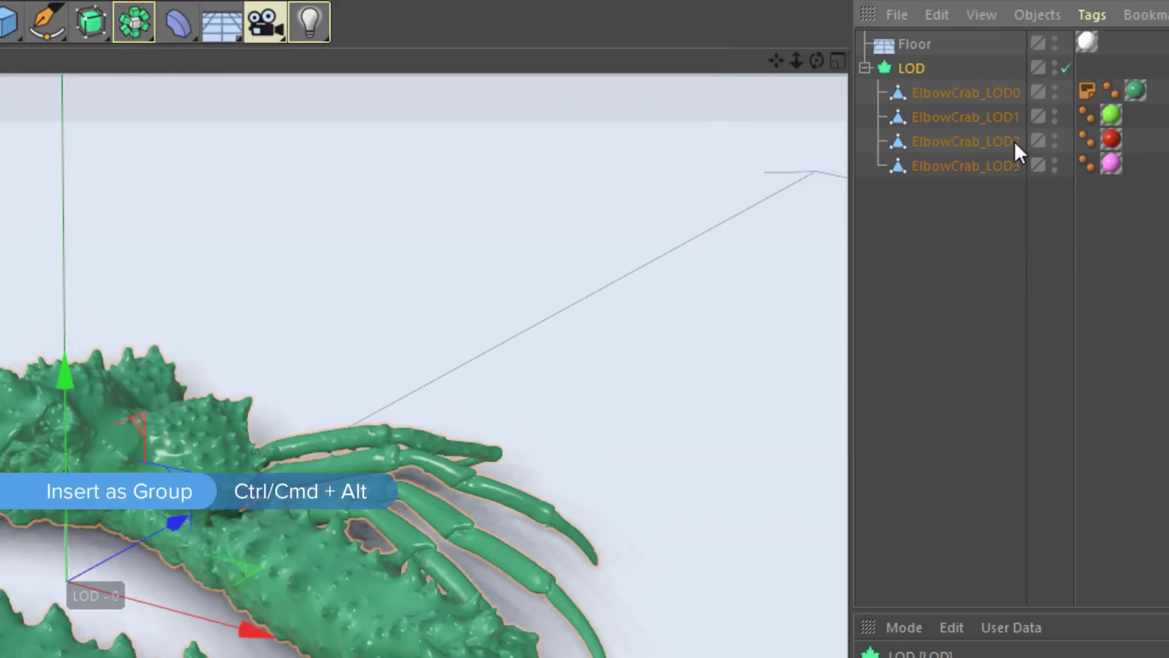
left_click(970, 87)
left_click(967, 160, "shift")
left_click_drag(967, 160, 973, 186)
left_click_drag(925, 80, 921, 68)
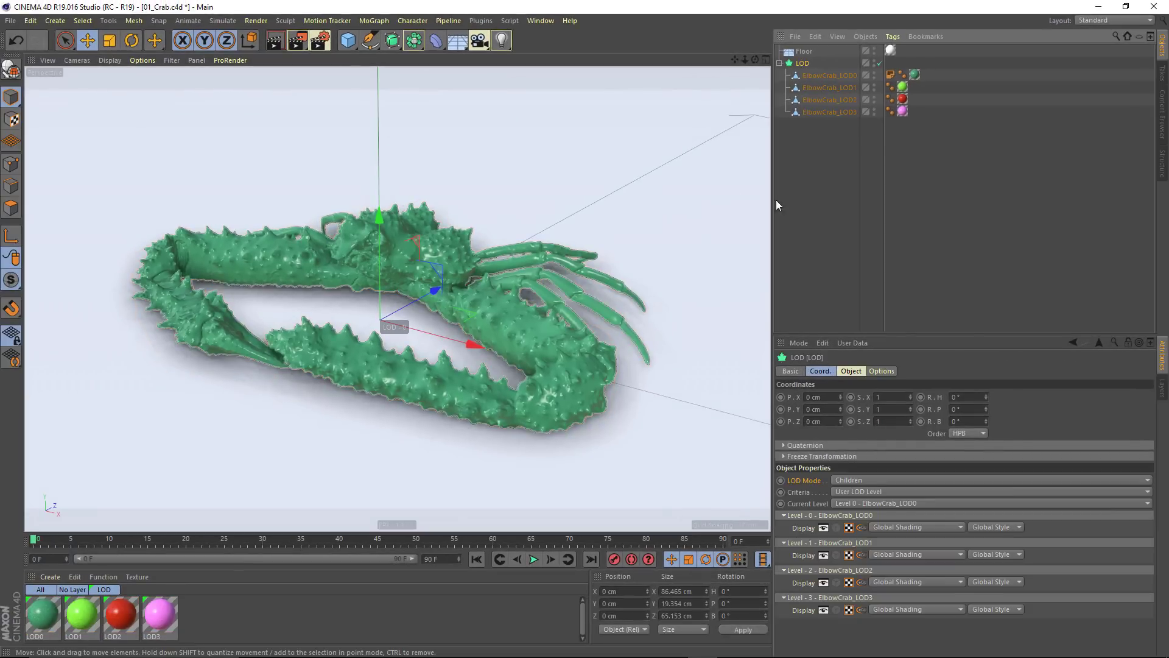
left_click(859, 372)
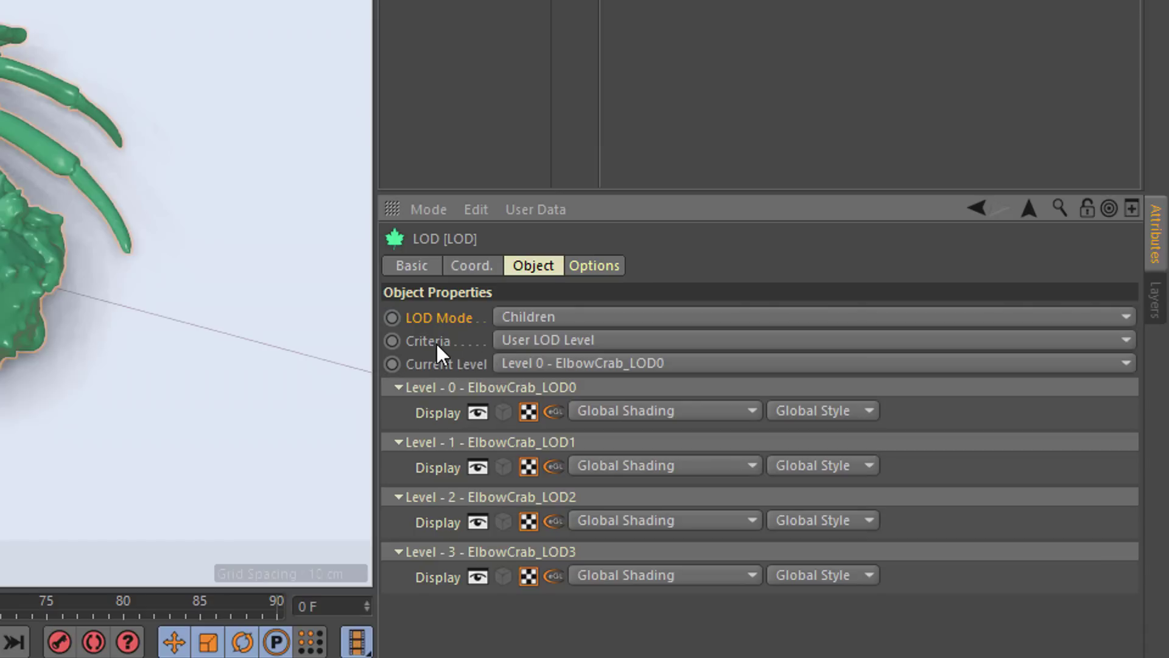
- Set the LOD object's Criteria to Screen Size V
left_click(554, 341)
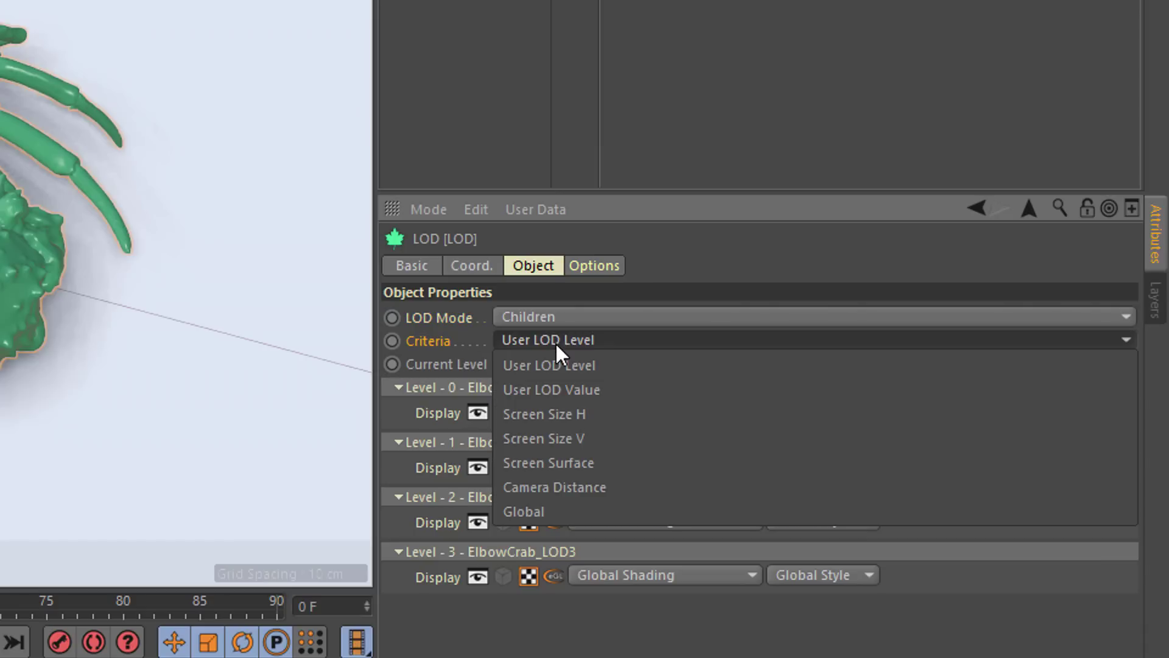
left_click(564, 439)
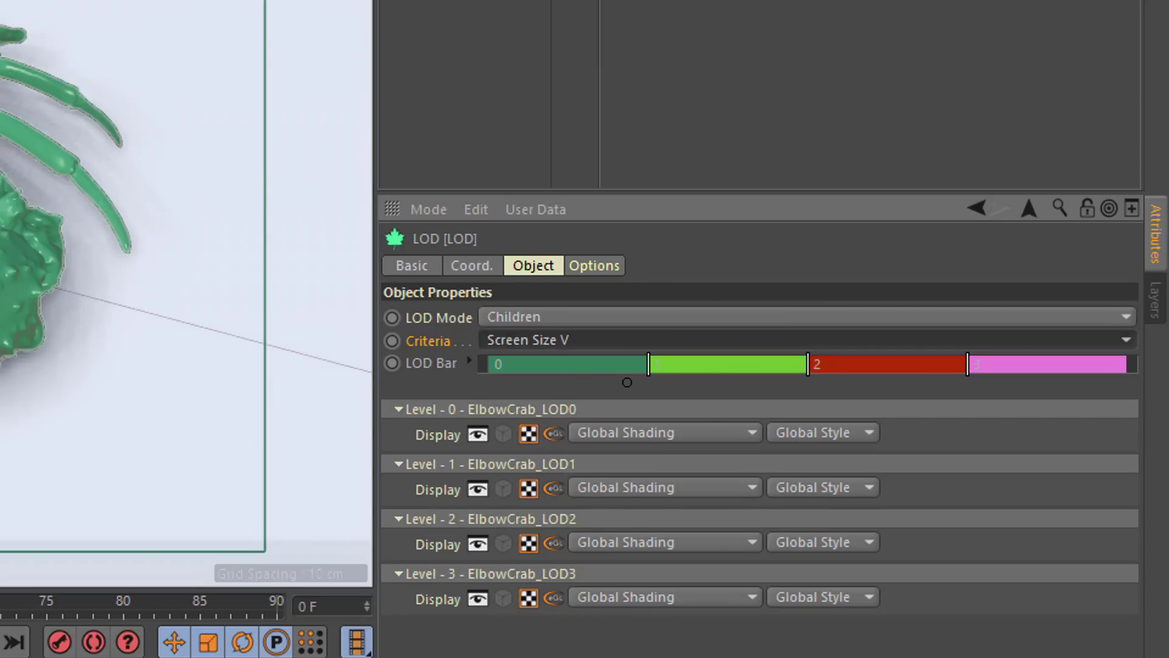
scroll(311, 289, "down", 5)
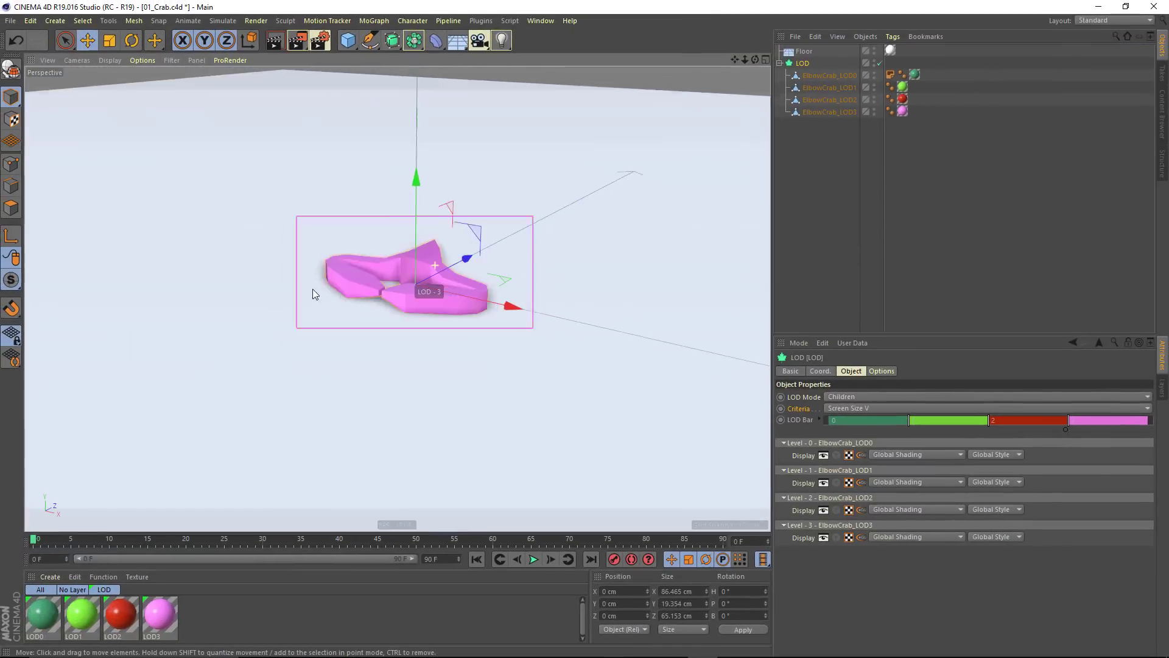
scroll(312, 289, "up", 6)
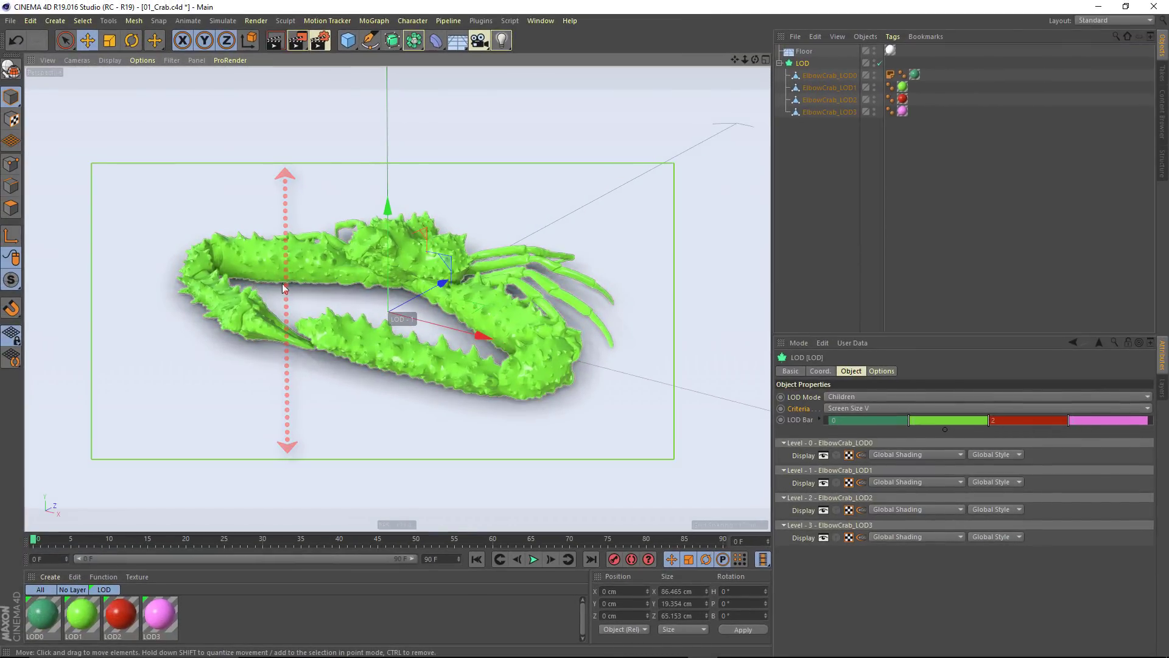
scroll(326, 243, "down", 5)
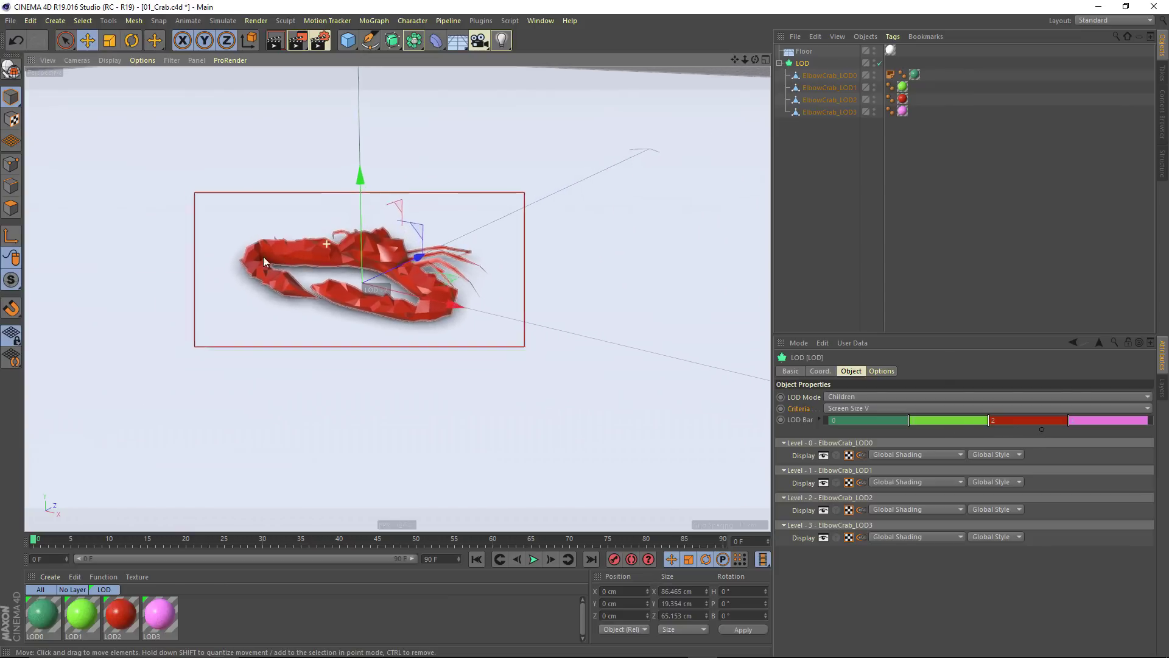
scroll(208, 277, "down", 4)
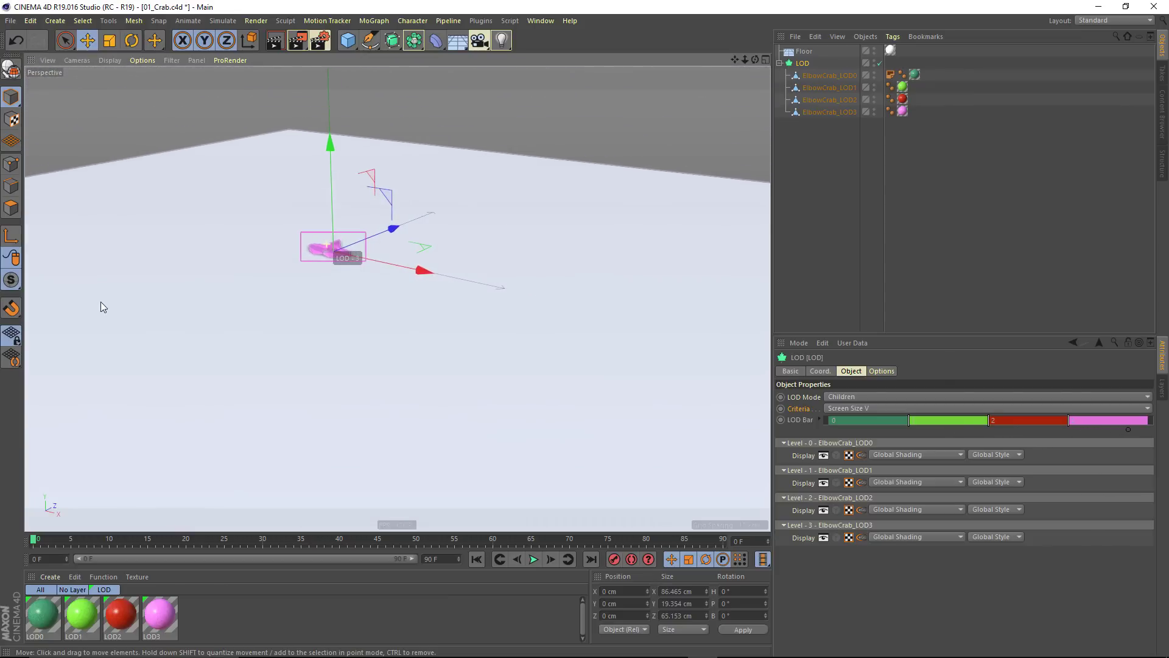
scroll(147, 295, "up", 10)
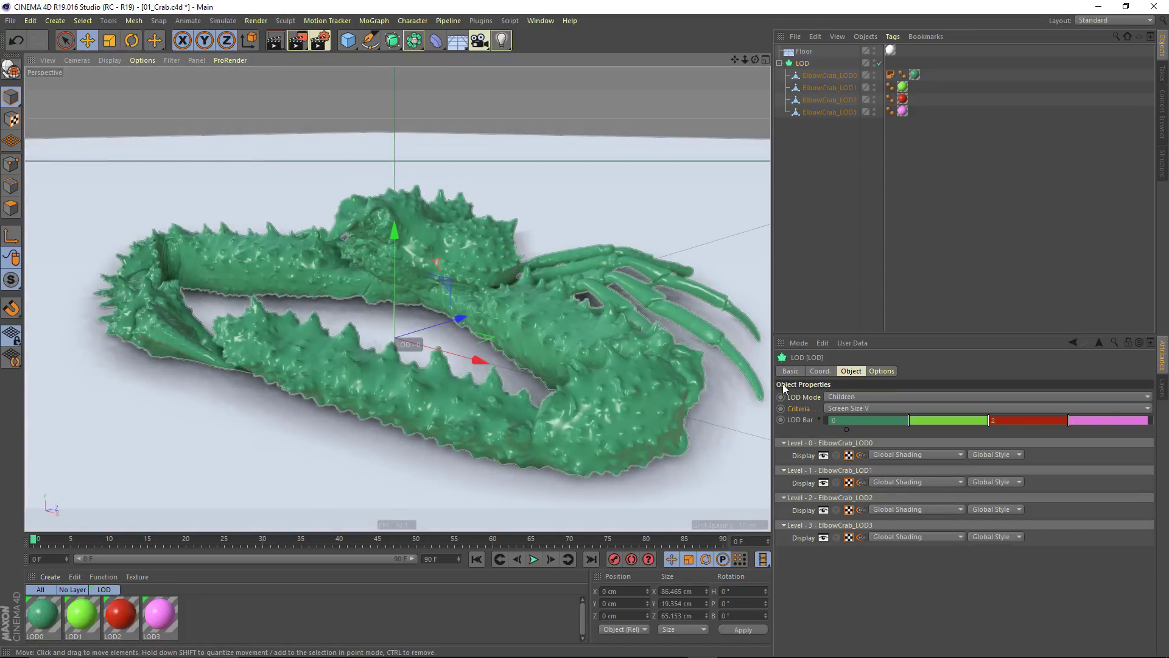
scroll(527, 276, "down", 10)
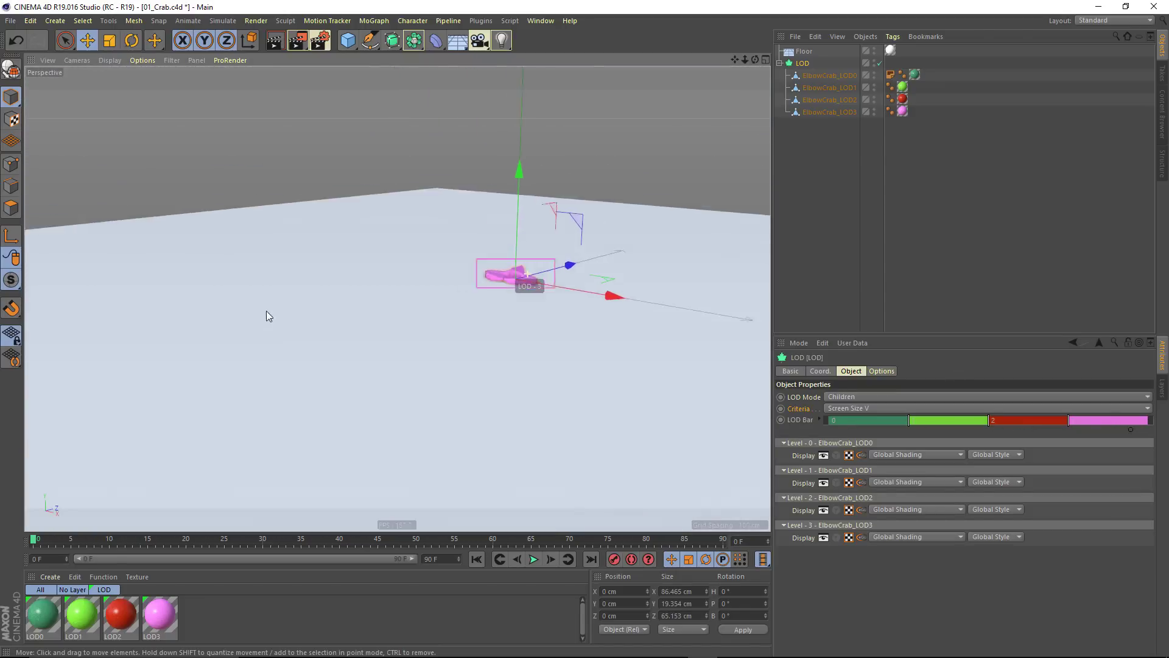
scroll(402, 301, "up", 10)
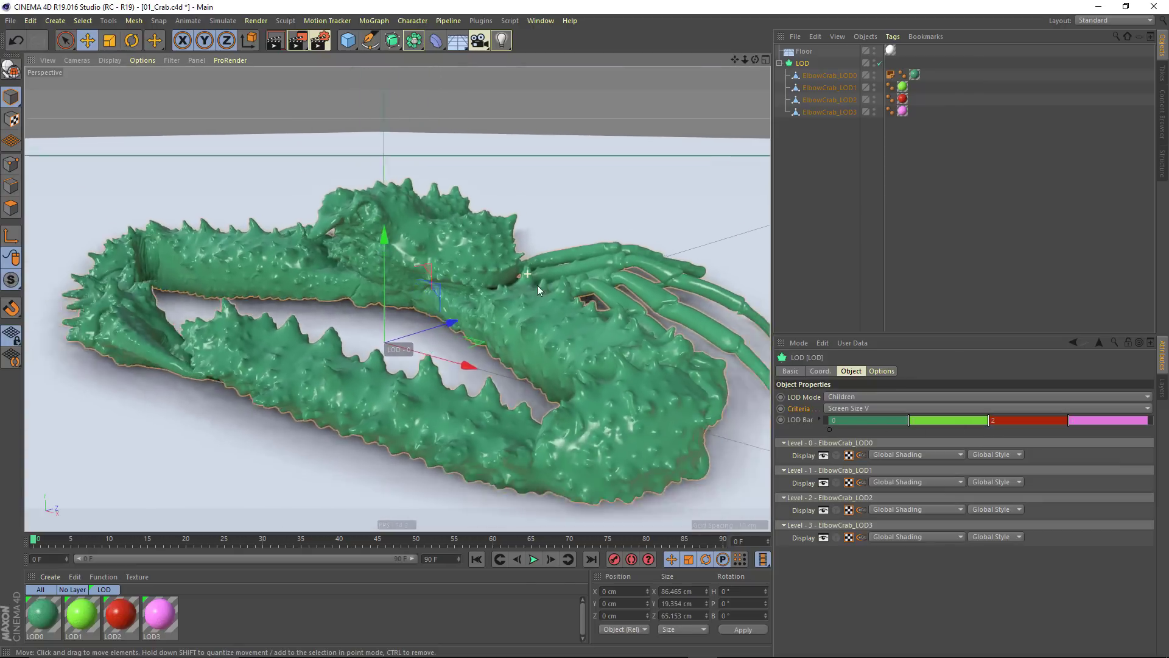
scroll(537, 285, "down", 10)
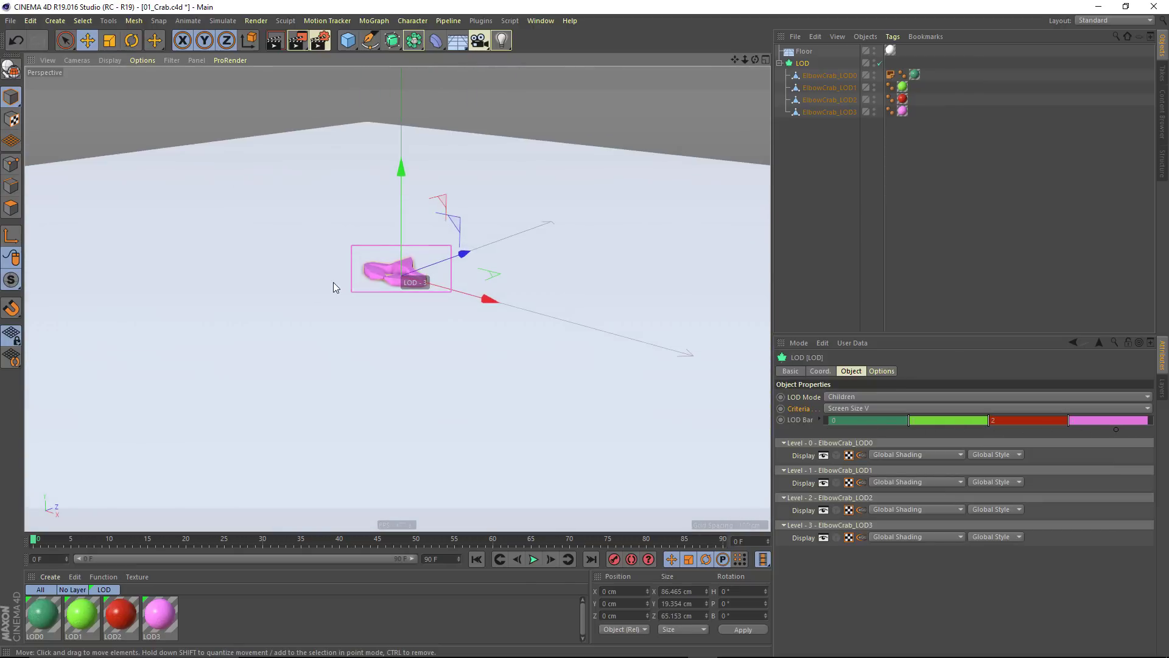
scroll(304, 289, "down", 4)
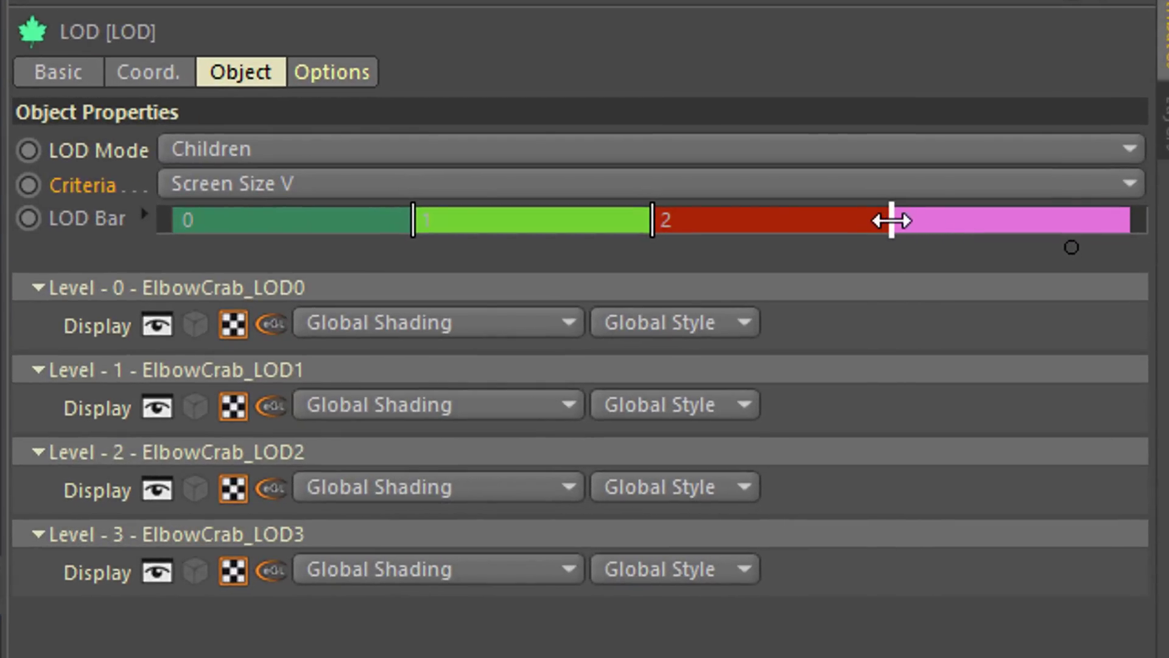
- Drag the level 2/3 divider right on the LOD bar and zoom toward the crab to test
left_click_drag(891, 220, 1083, 219)
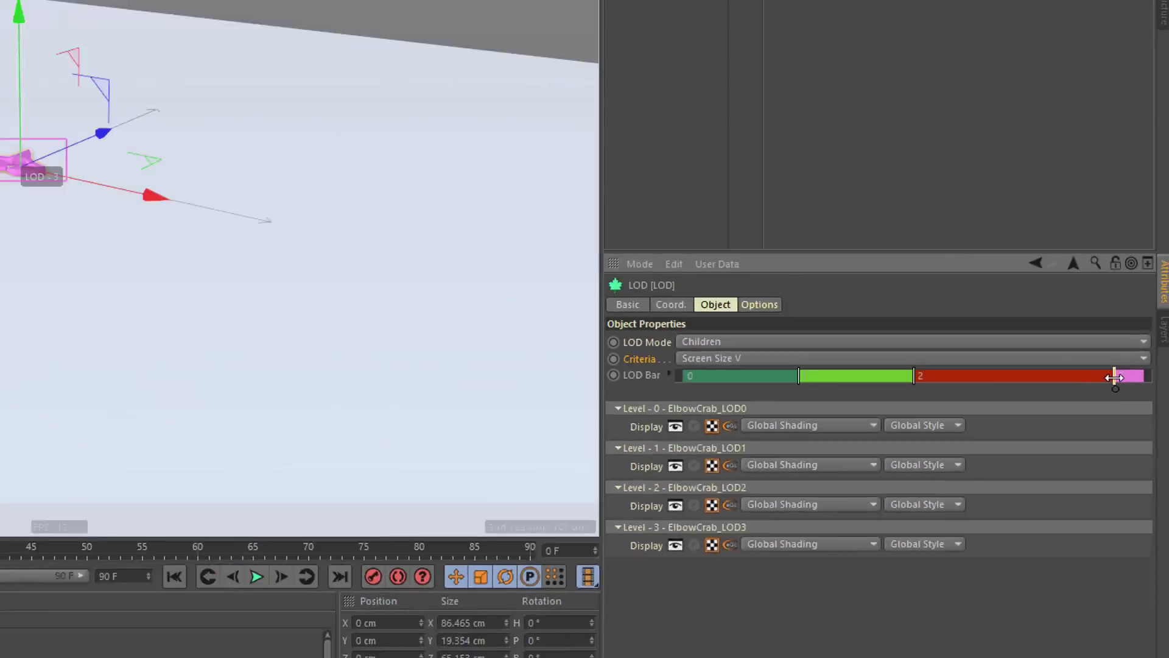
scroll(326, 320, "up", 5)
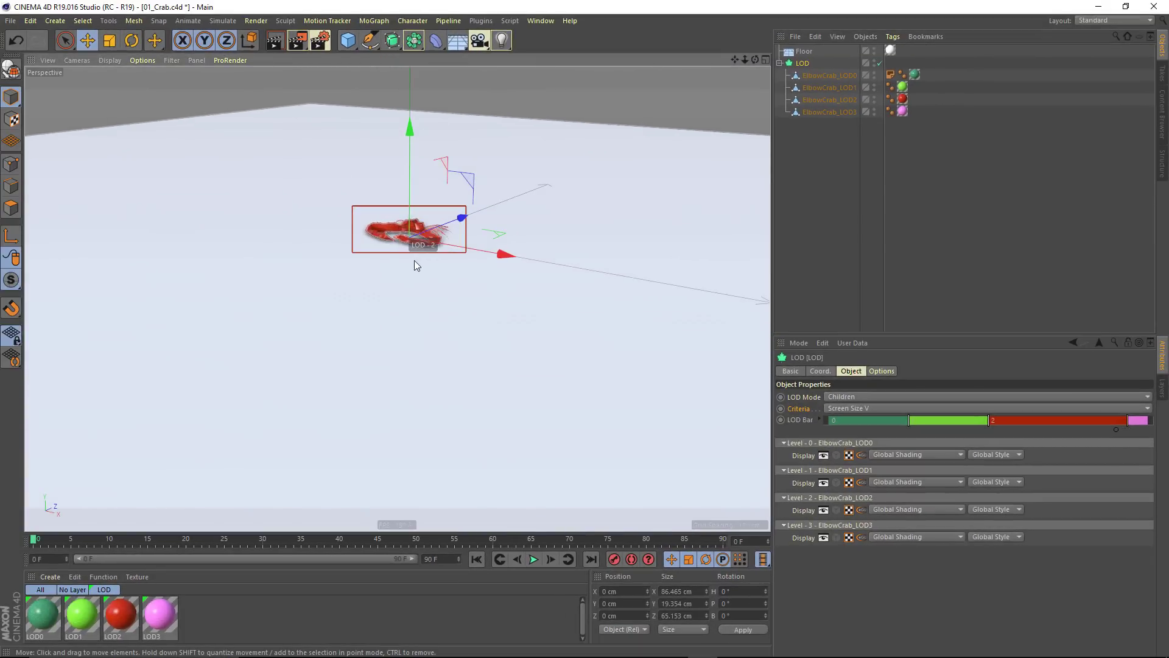
middle_click_drag(412, 263, 357, 357, "alt")
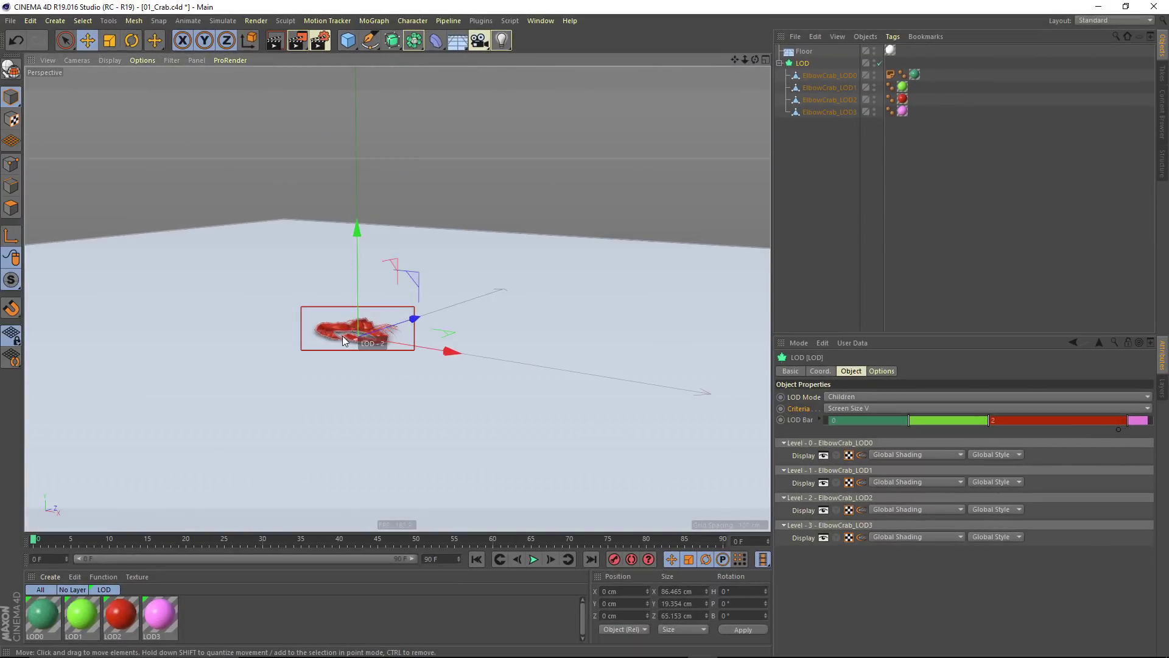
scroll(344, 340, "up", 5)
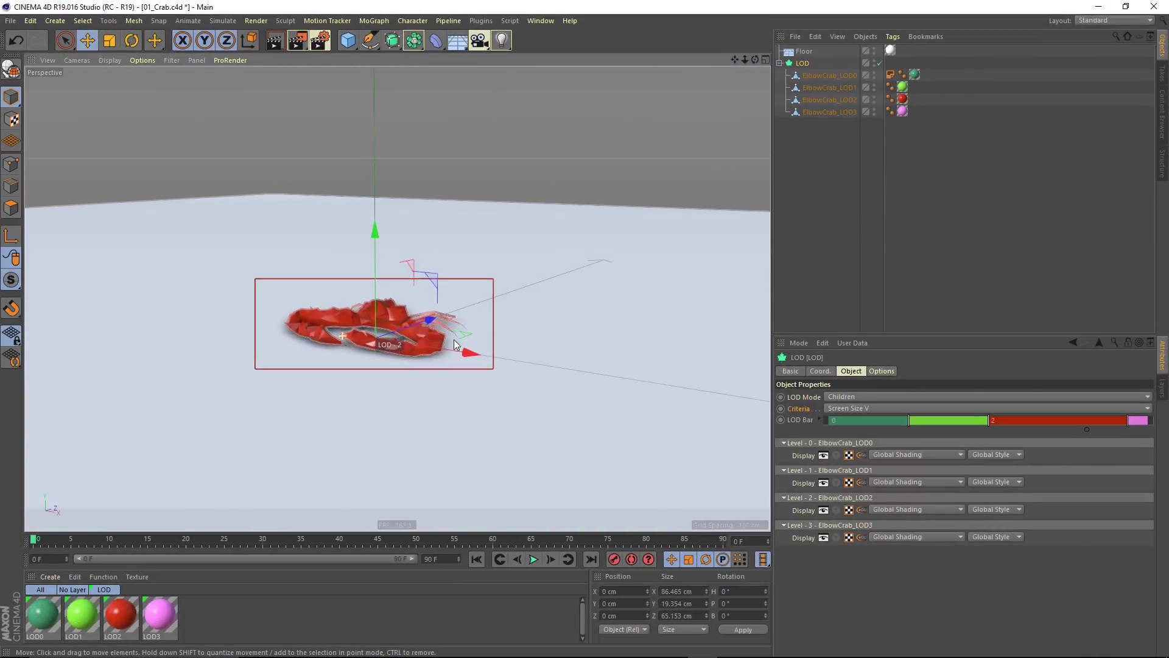
scroll(477, 344, "up", 1)
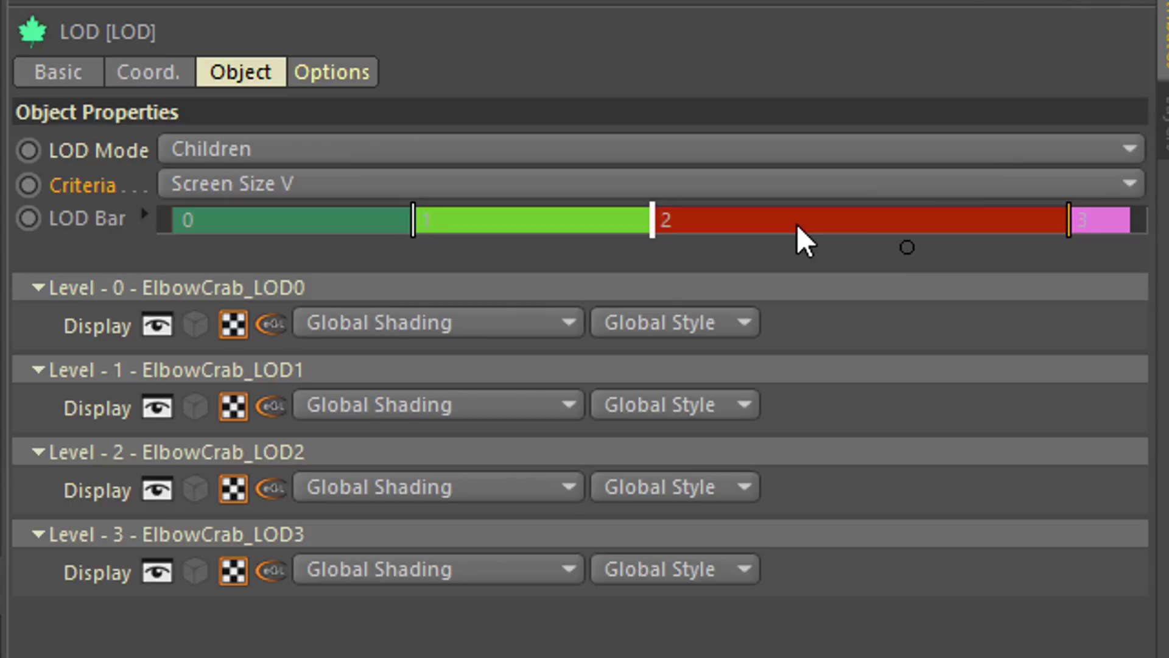
- Widen level 1 by moving the 1/2 divider right, then orbit closer to check
left_click(816, 236)
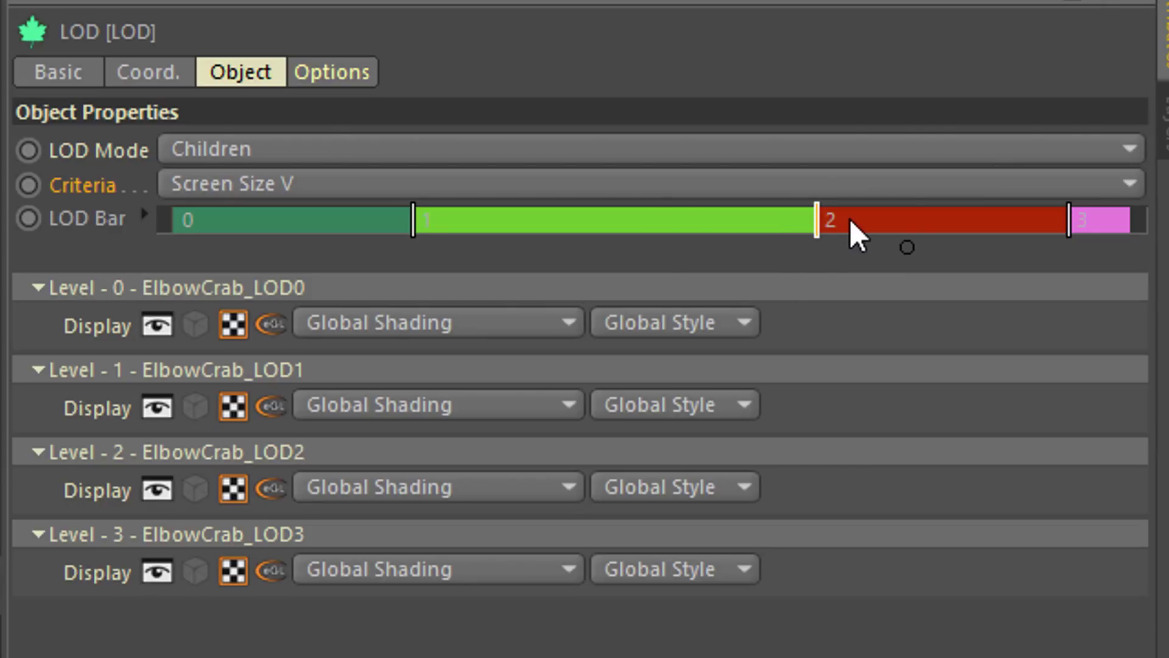
left_click_drag(870, 220, 902, 256)
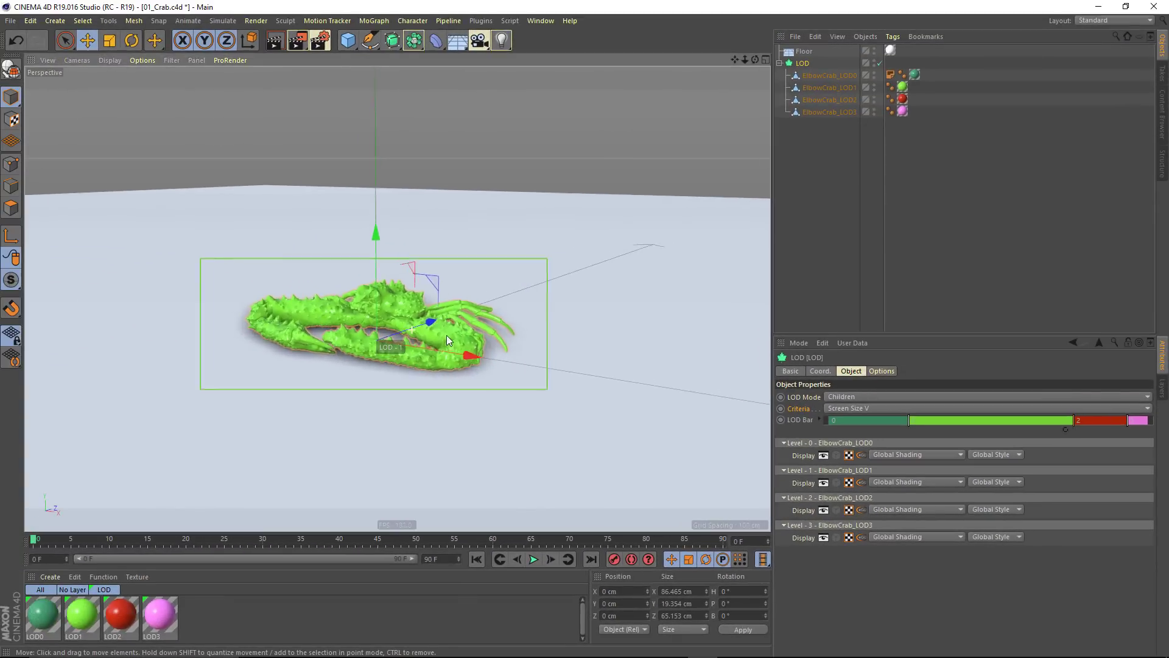
right_click_drag(447, 334, 389, 310, "alt")
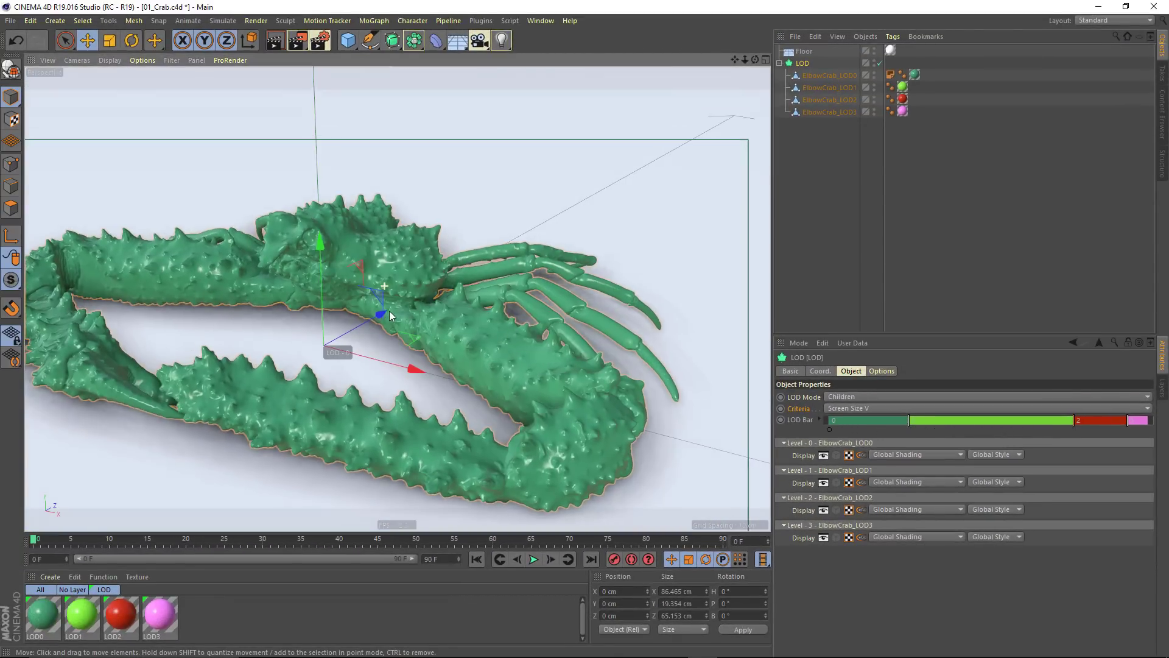
left_click_drag(389, 311, 348, 275, "alt")
- Shrink level 0 by dragging the 0/1 divider left, then deselect LOD and orbit to check
left_click_drag(907, 420, 884, 434)
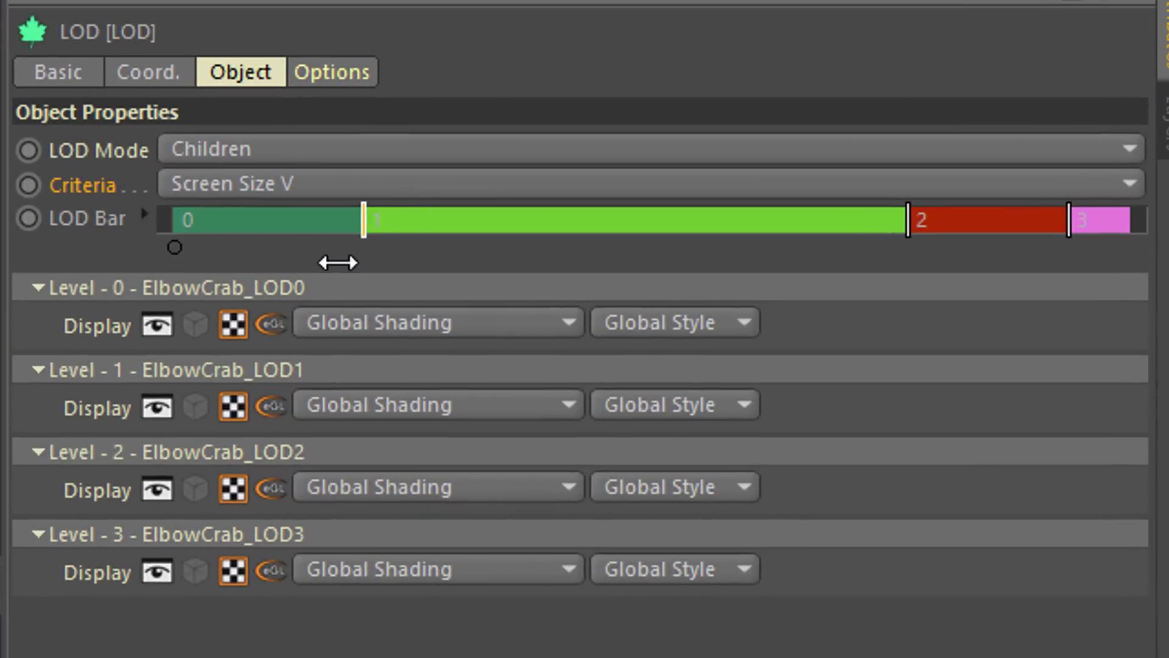
left_click_drag(338, 262, 187, 248)
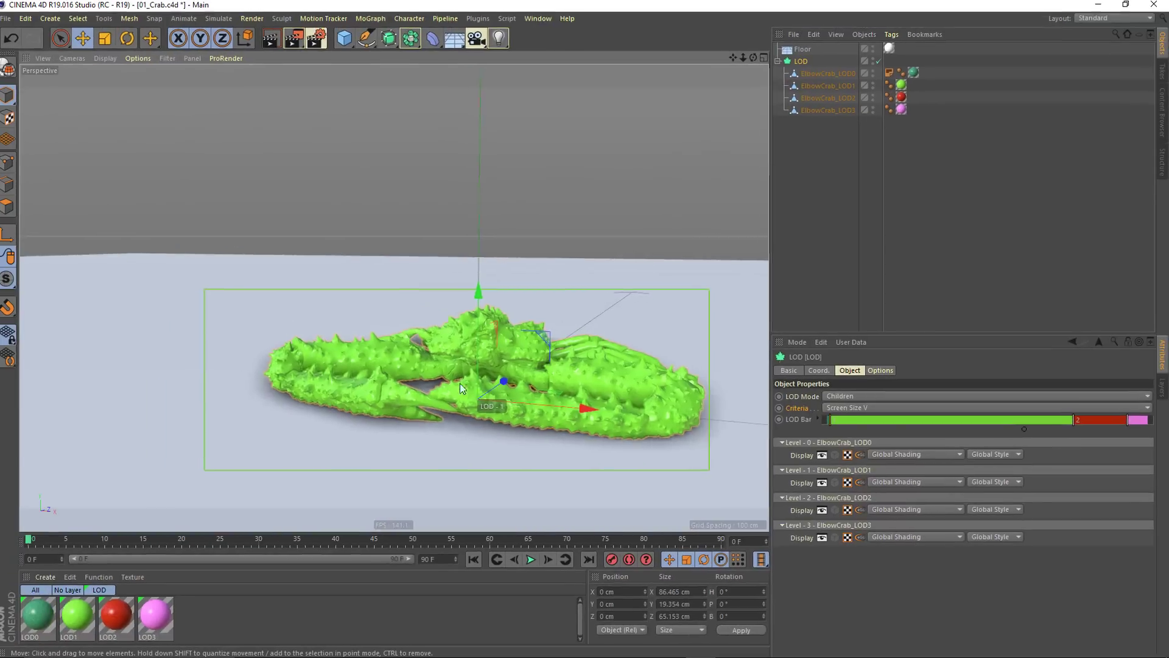
scroll(459, 382, "up", 6)
left_click_drag(580, 308, 508, 291, "alt")
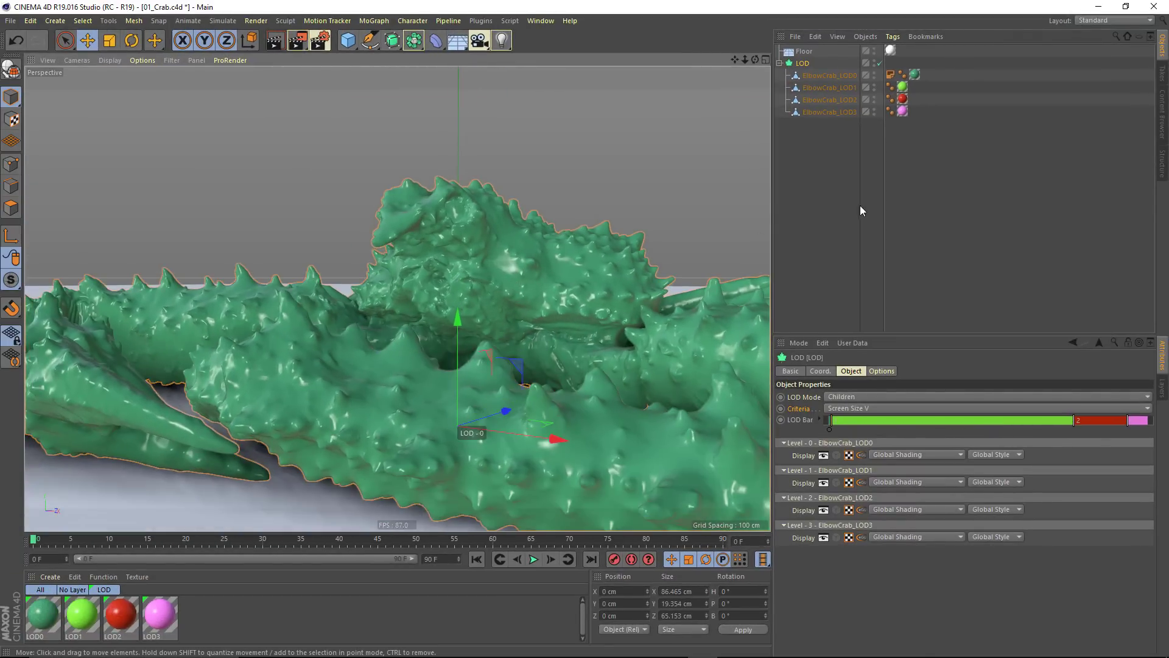
left_click(821, 206)
left_click_drag(451, 256, 425, 246, "alt")
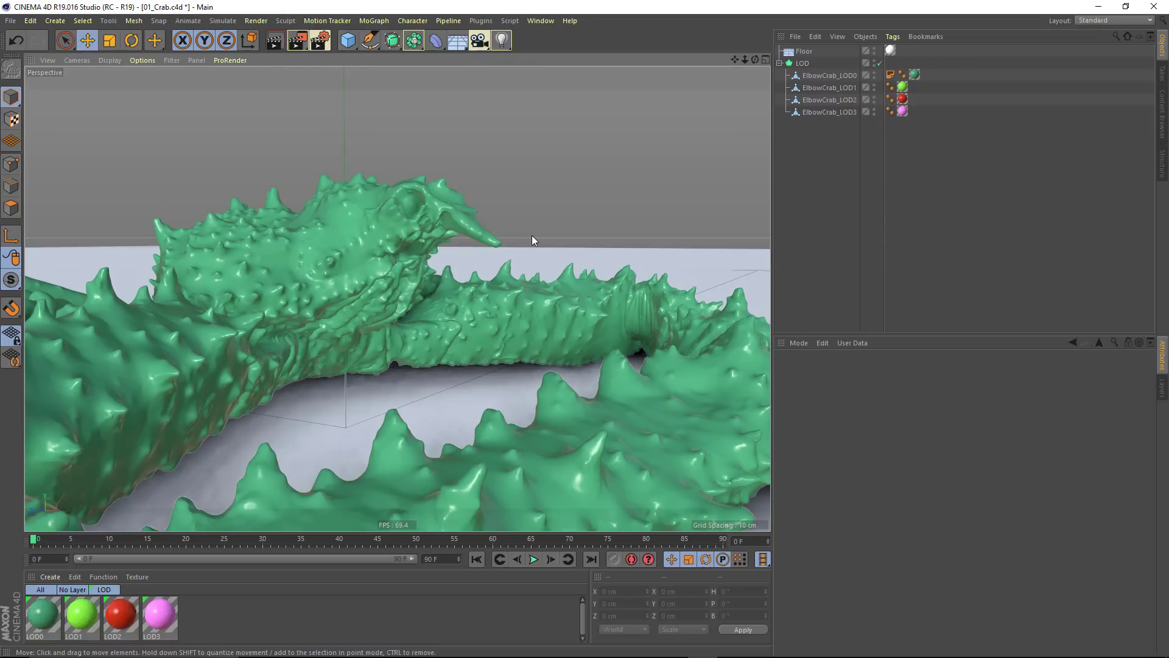
left_click_drag(532, 240, 533, 250, "alt")
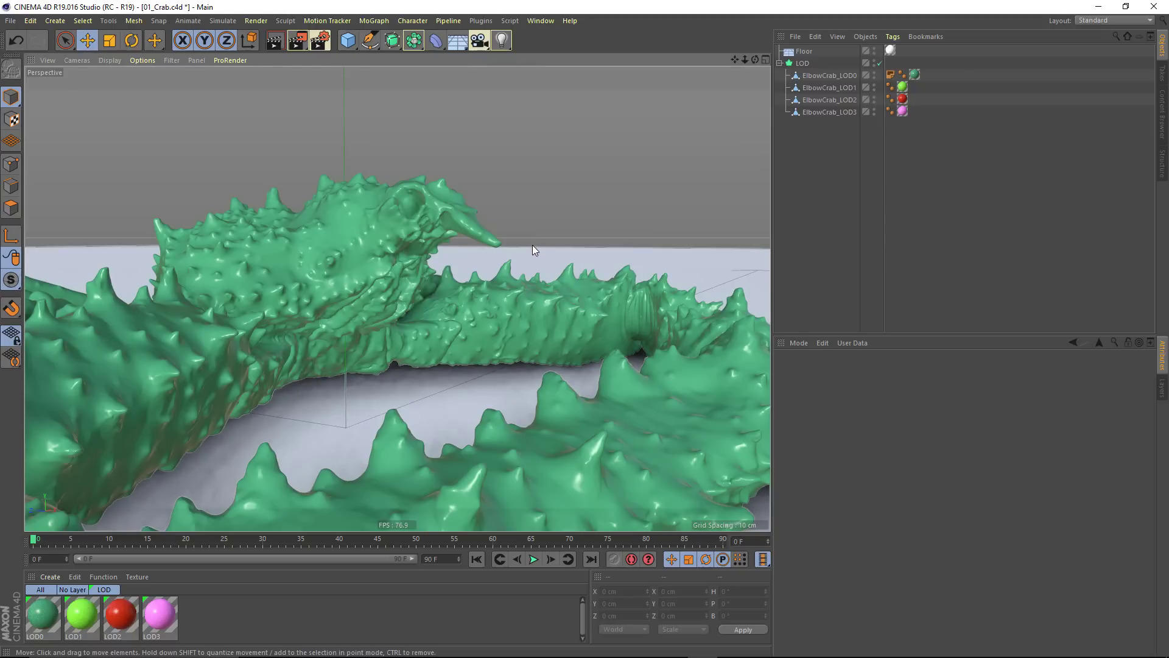
- Delete ElbowCrab_LOD1's texture tag and the ElbowCrab_LOD0, LOD2 and LOD3 objects
left_click(902, 87)
key("Delete")
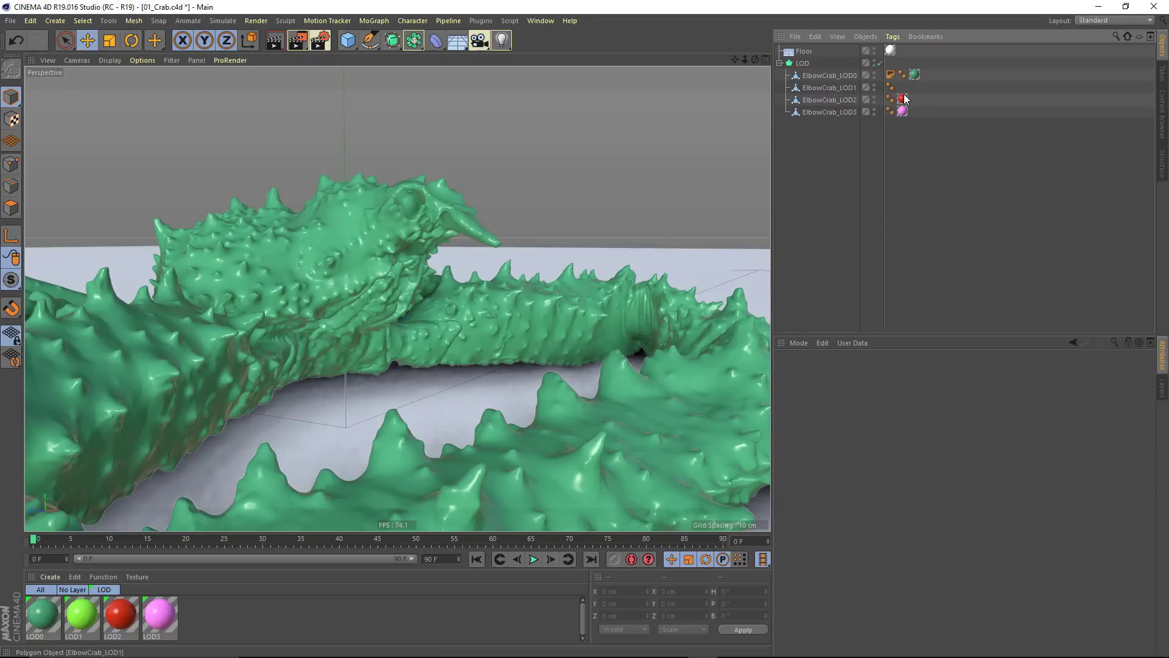
left_click(819, 100)
left_click(821, 111, "ctrl")
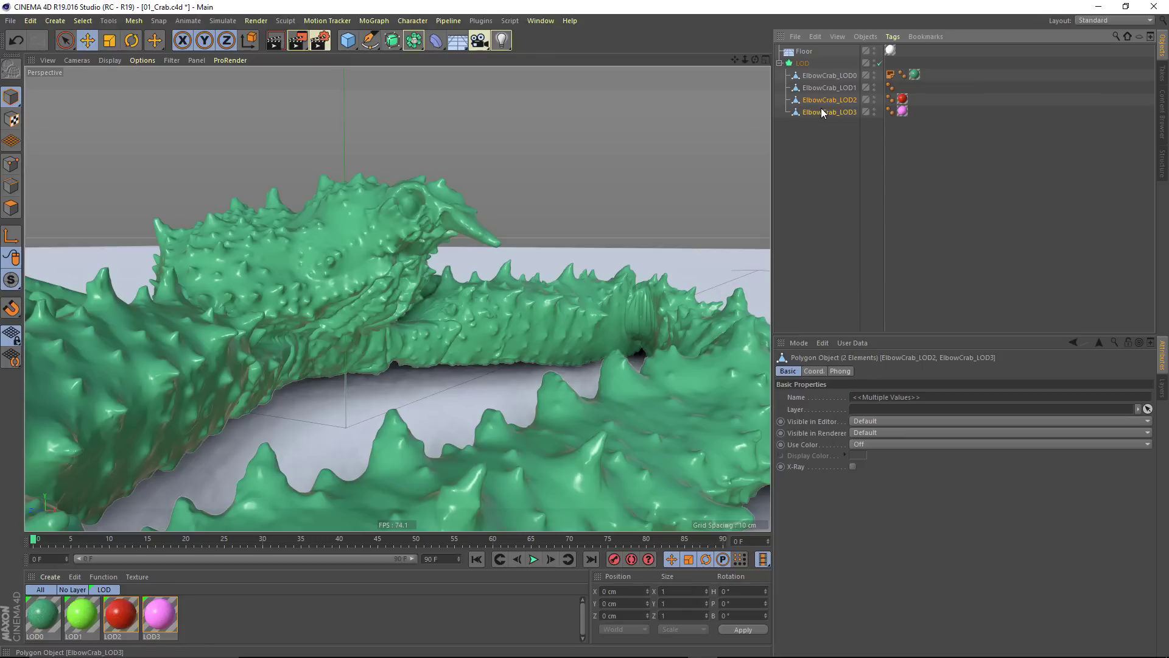
key("Delete")
left_click(823, 75)
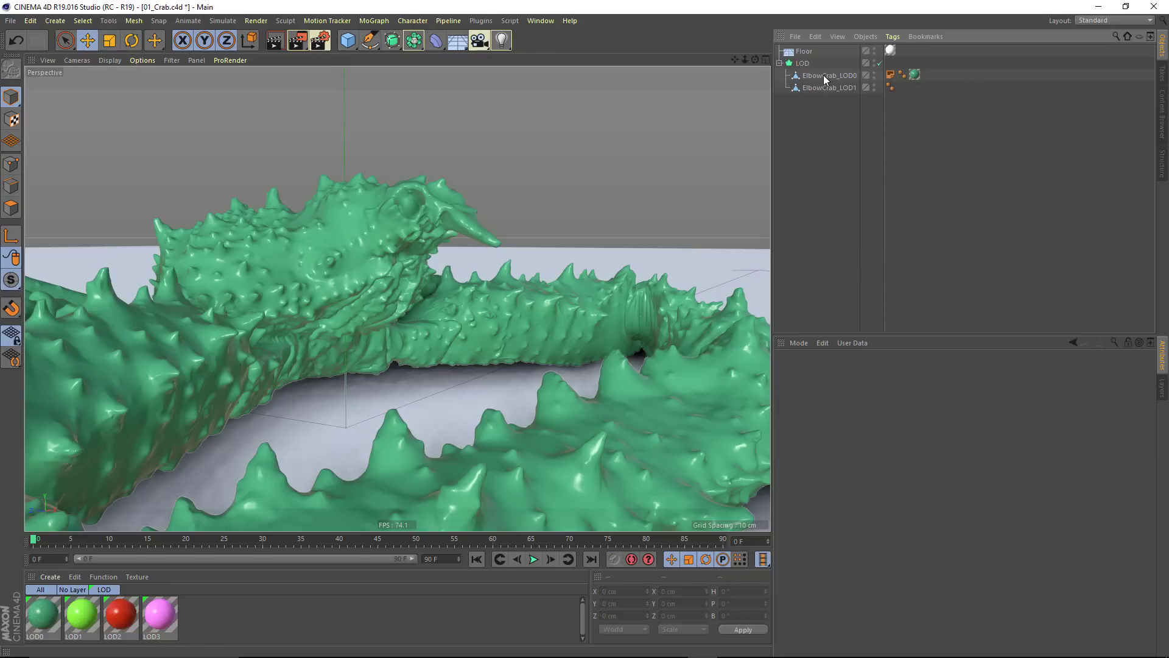
key("Delete")
- Switch the LOD object's LOD Mode to Simplify
left_click(798, 64)
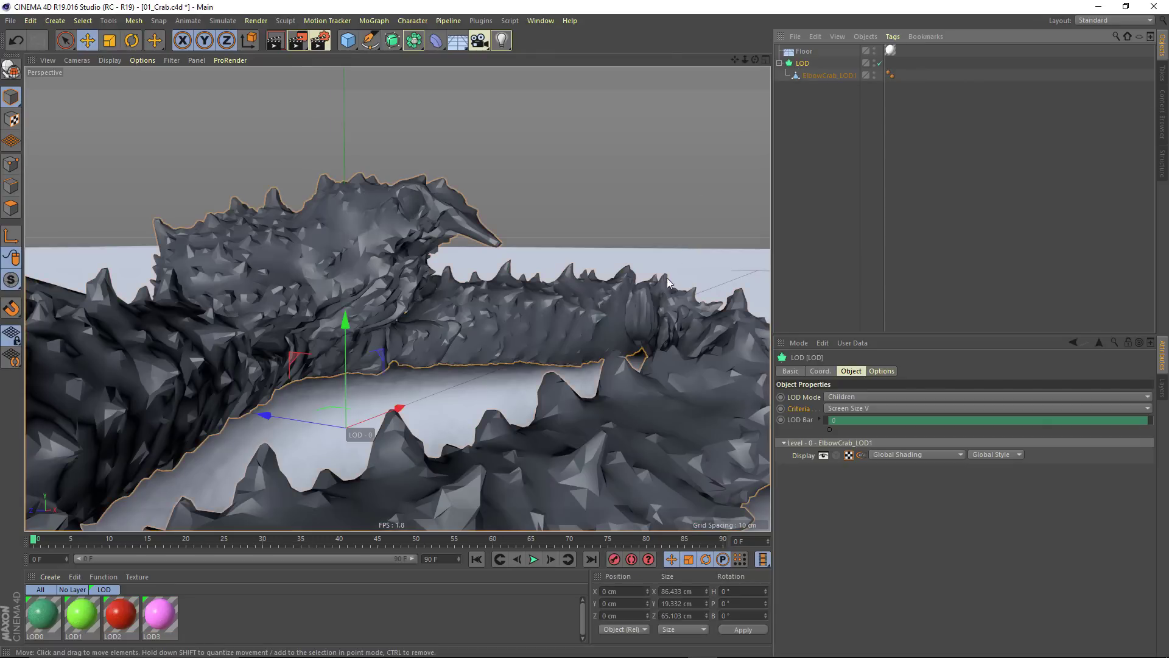
scroll(346, 280, "down", 10)
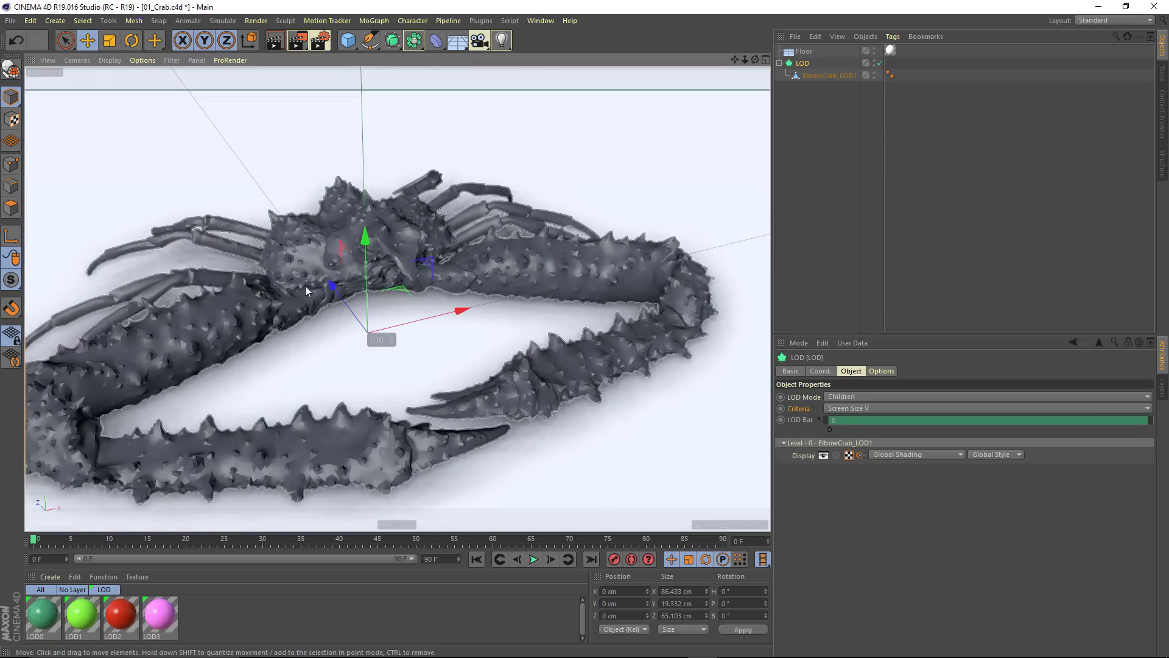
left_click_drag(305, 287, 381, 258, "alt")
scroll(438, 248, "up", 3)
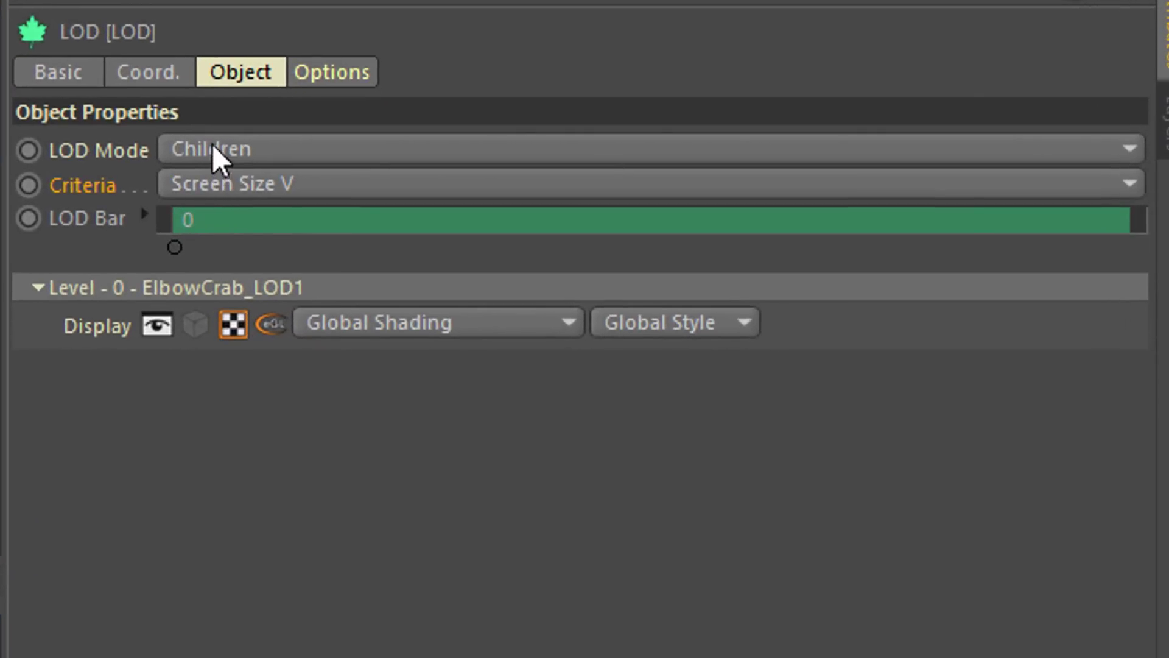
left_click(212, 149)
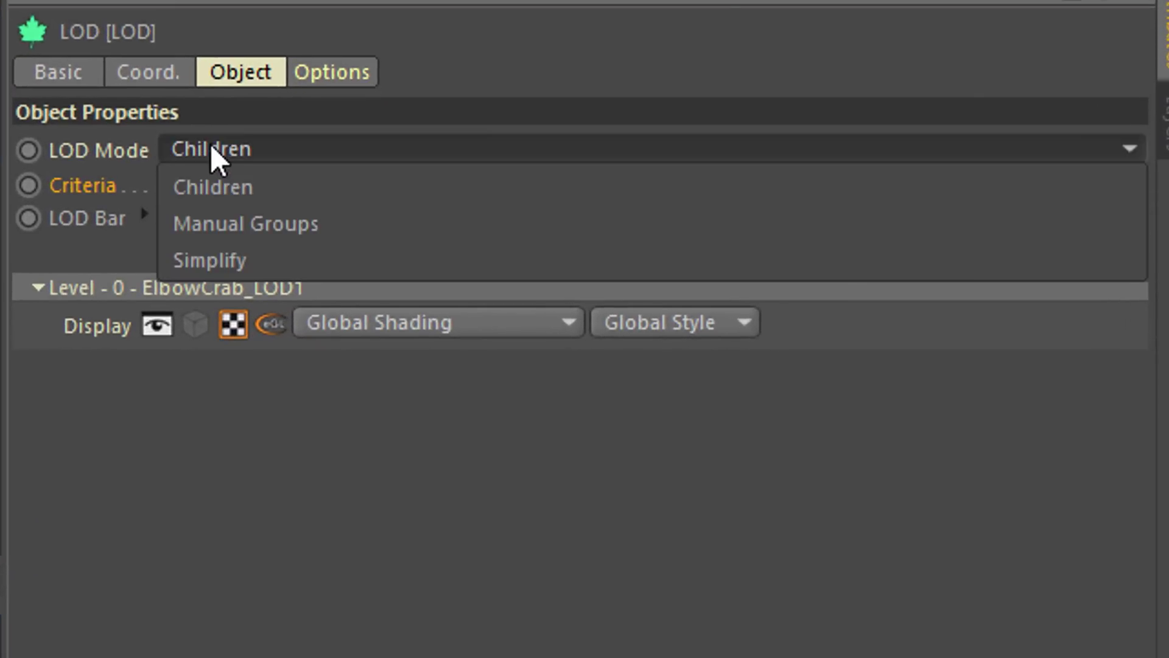
left_click(220, 262)
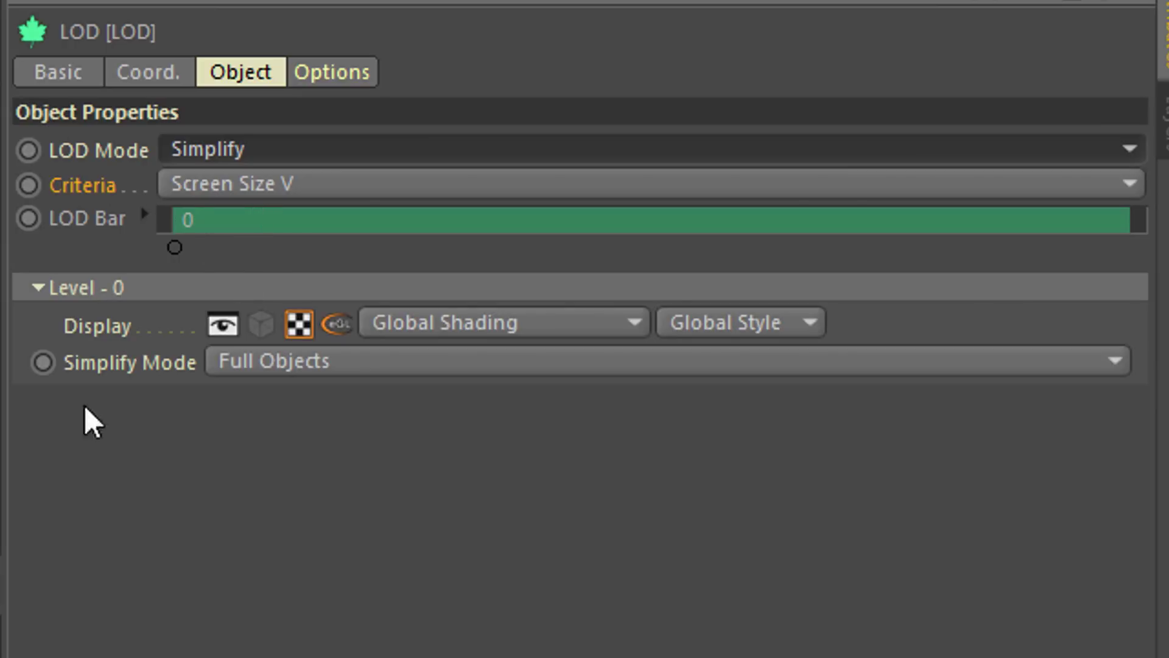
- Try Convex Hull as the level's simplify mode in the LOD settings
left_click(285, 368)
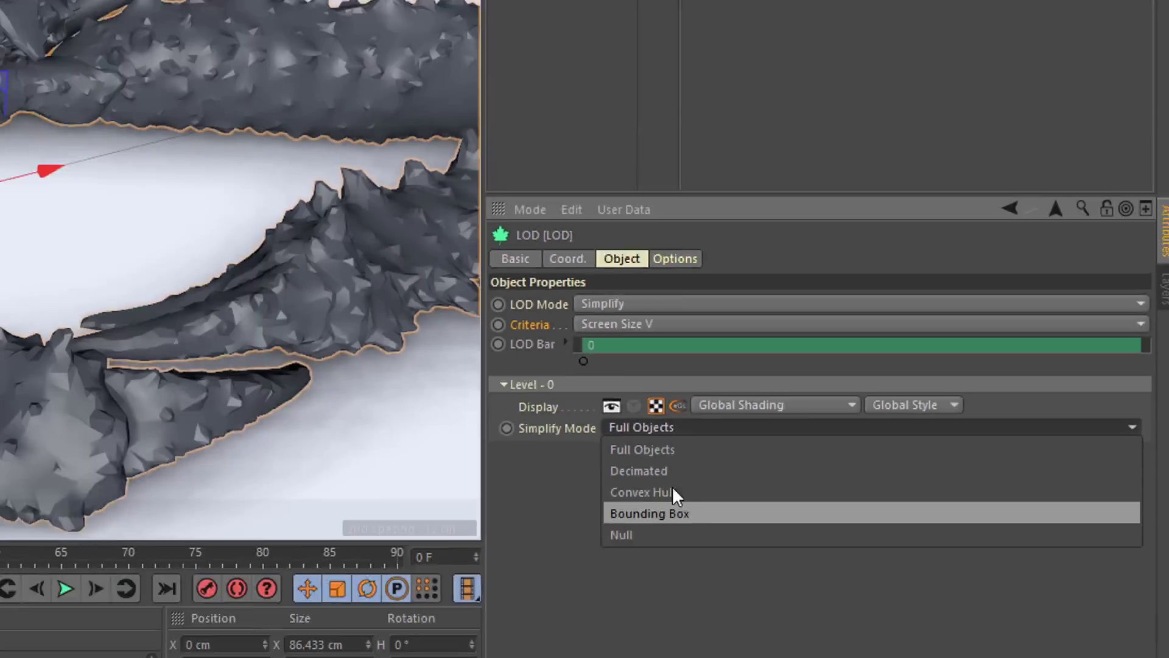
left_click(276, 472)
left_click(864, 470)
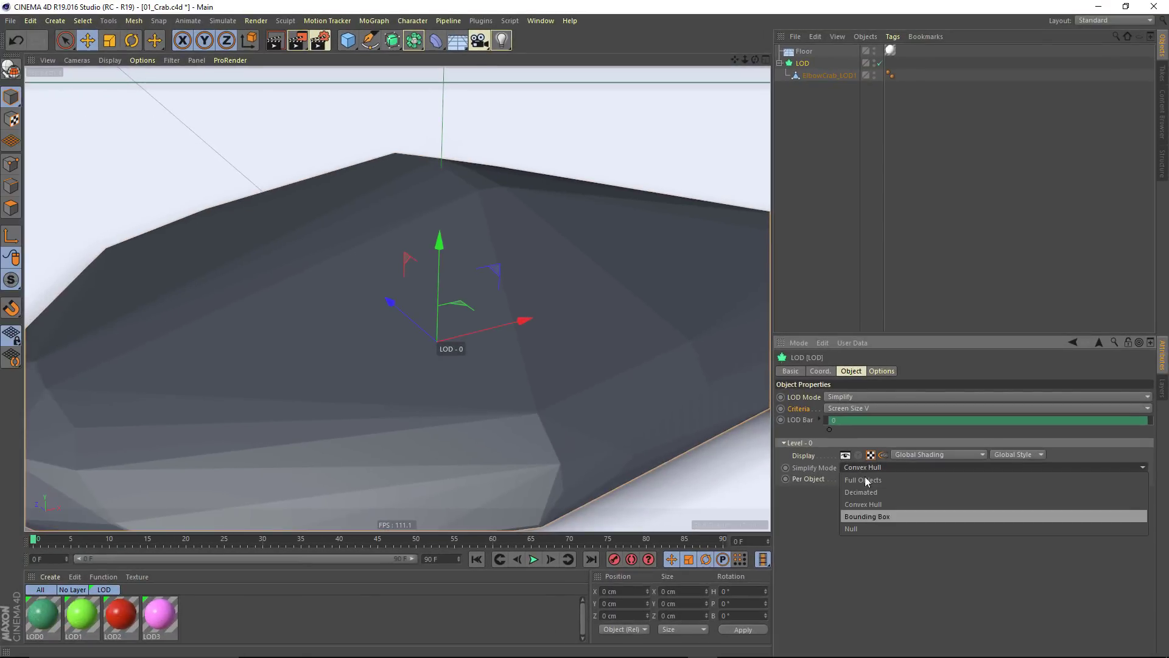
left_click(864, 484)
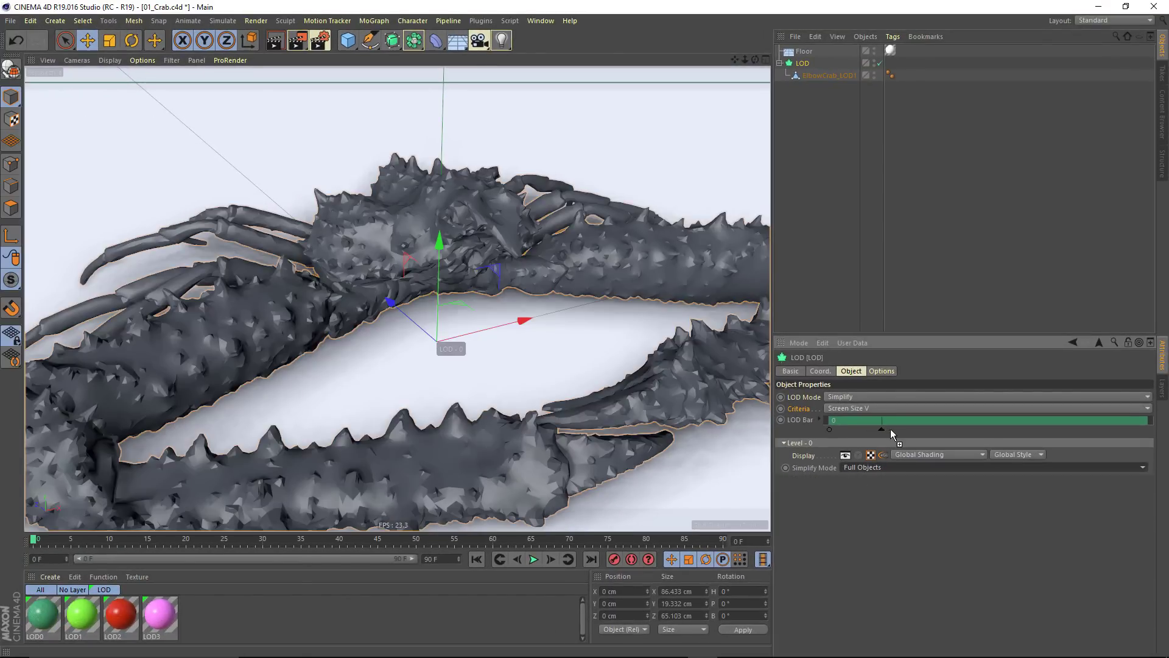
- Split the LOD bar into levels 0–3 by adding three dividers and adjusting the level 1 boundary
left_click(891, 429)
left_click_drag(892, 428, 968, 424)
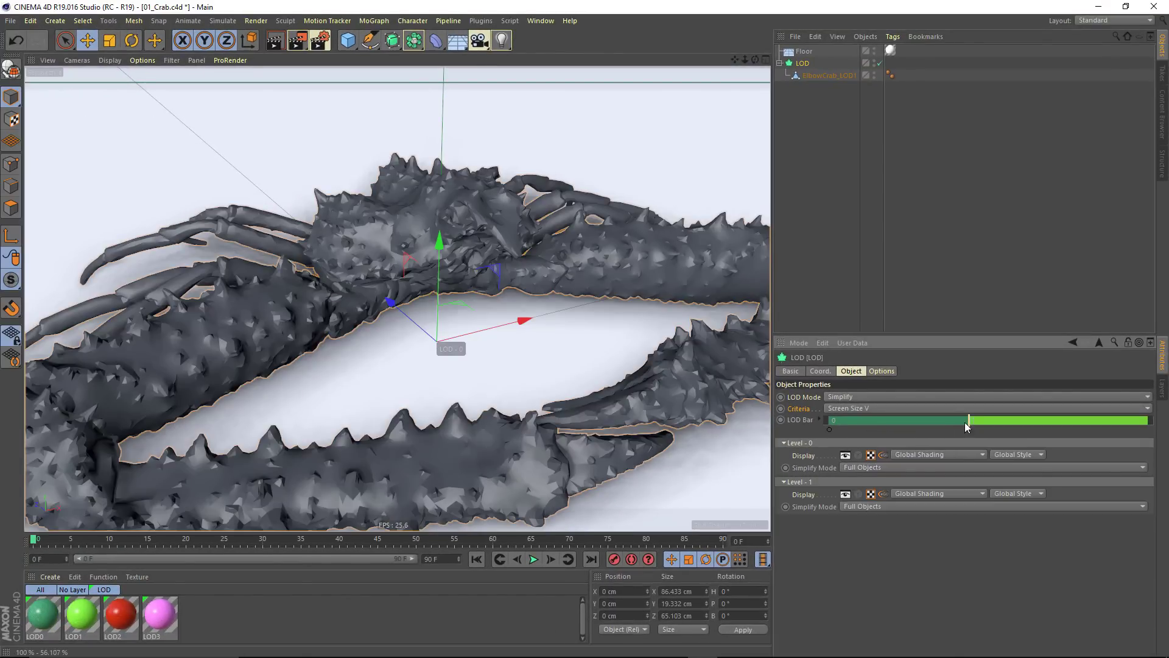
left_click_drag(887, 423, 864, 424)
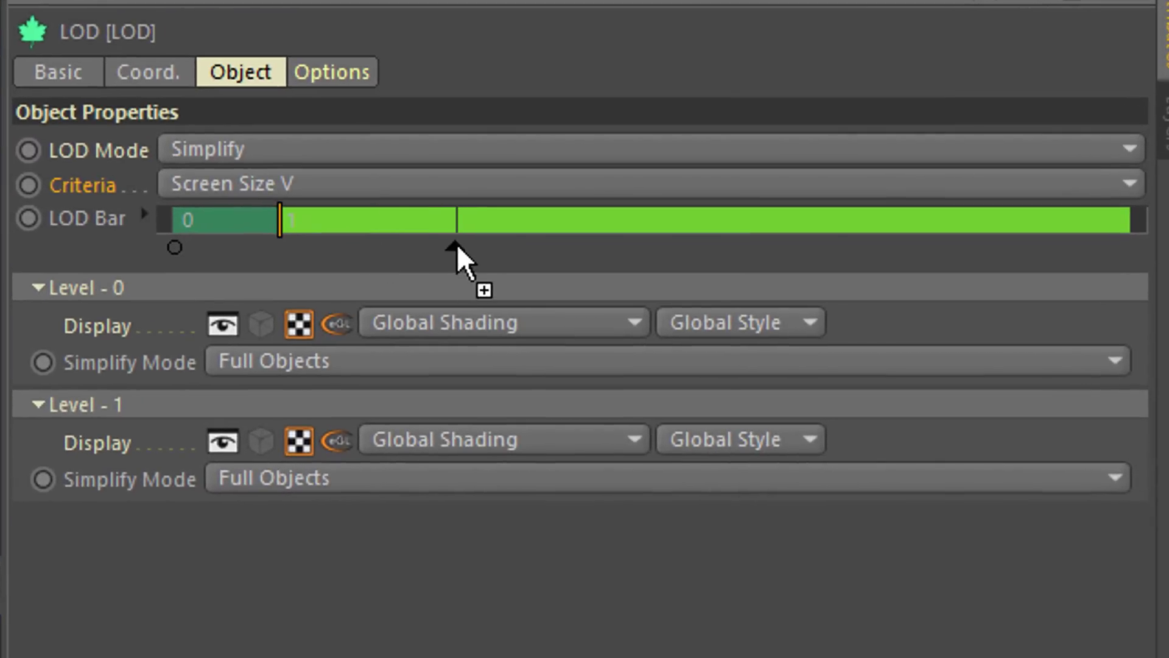
left_click(923, 428)
left_click(648, 247)
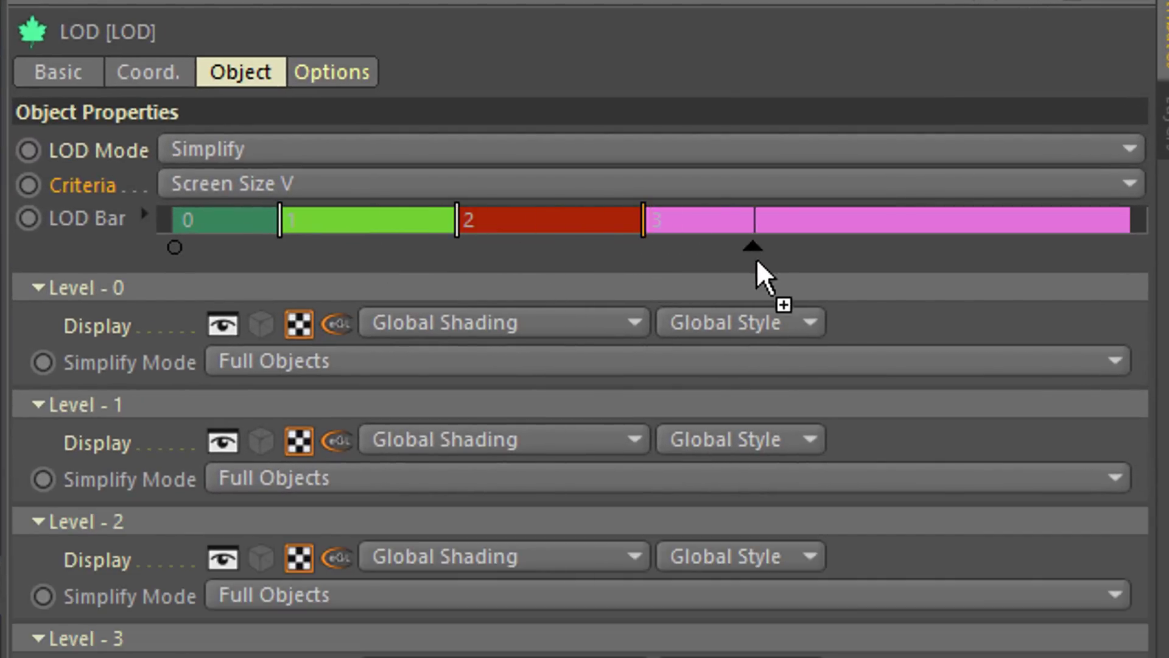
left_click(309, 481)
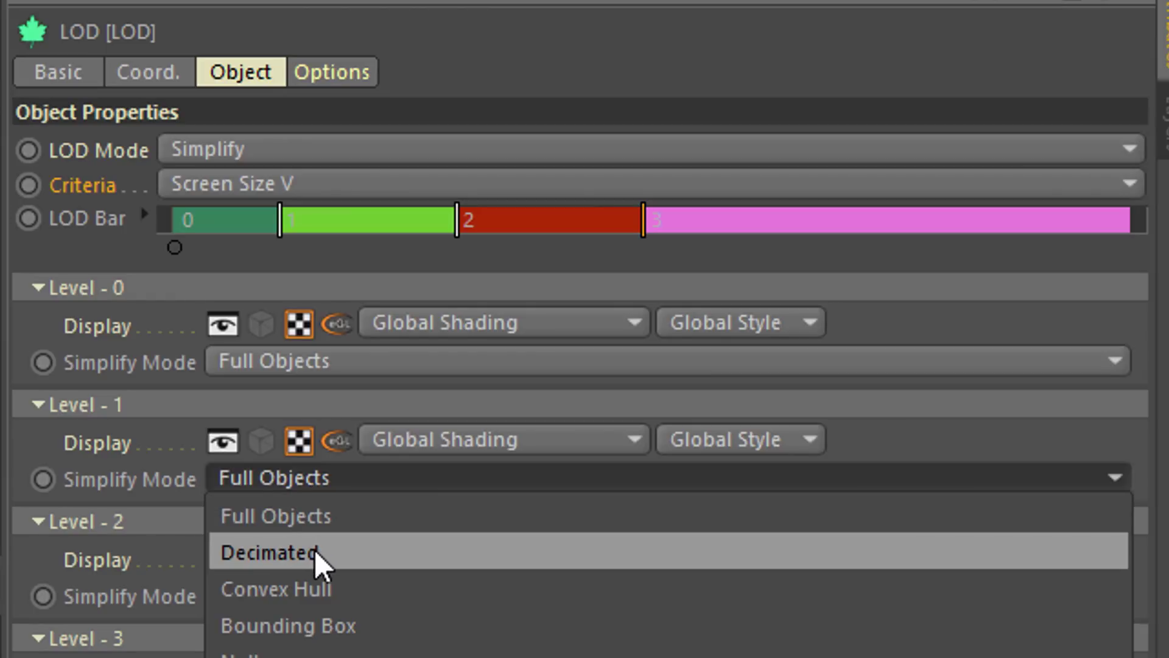
- Set Level 1 to Decimated simplify mode at 57% Strength, zooming to check the LOD switch
left_click(316, 551)
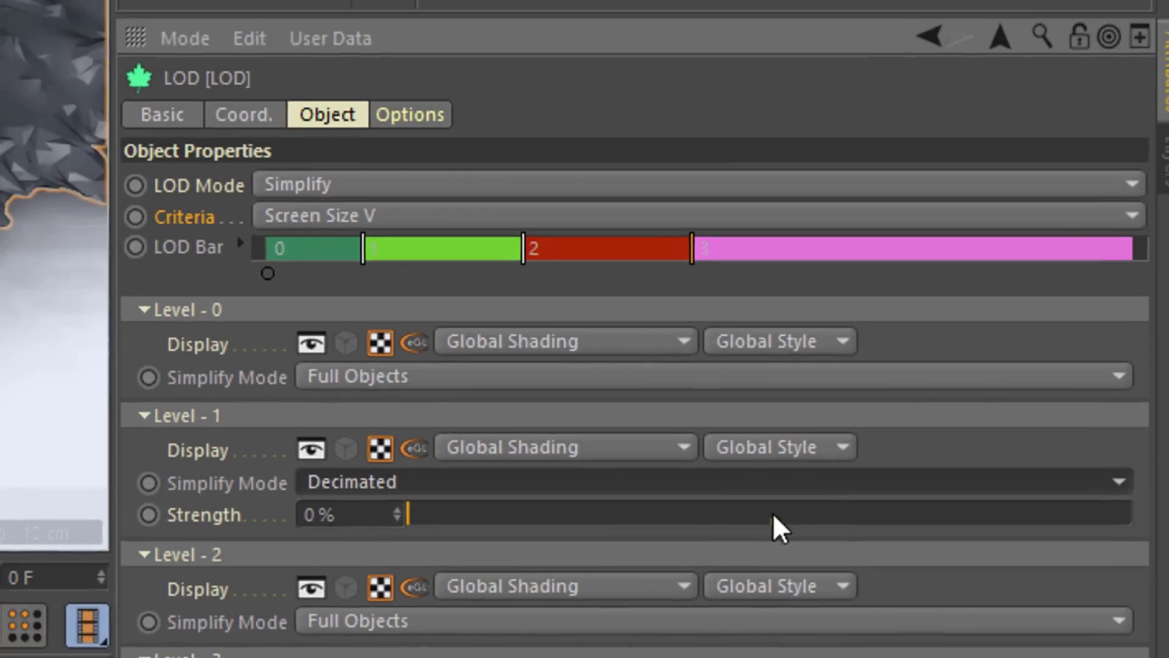
left_click(728, 513)
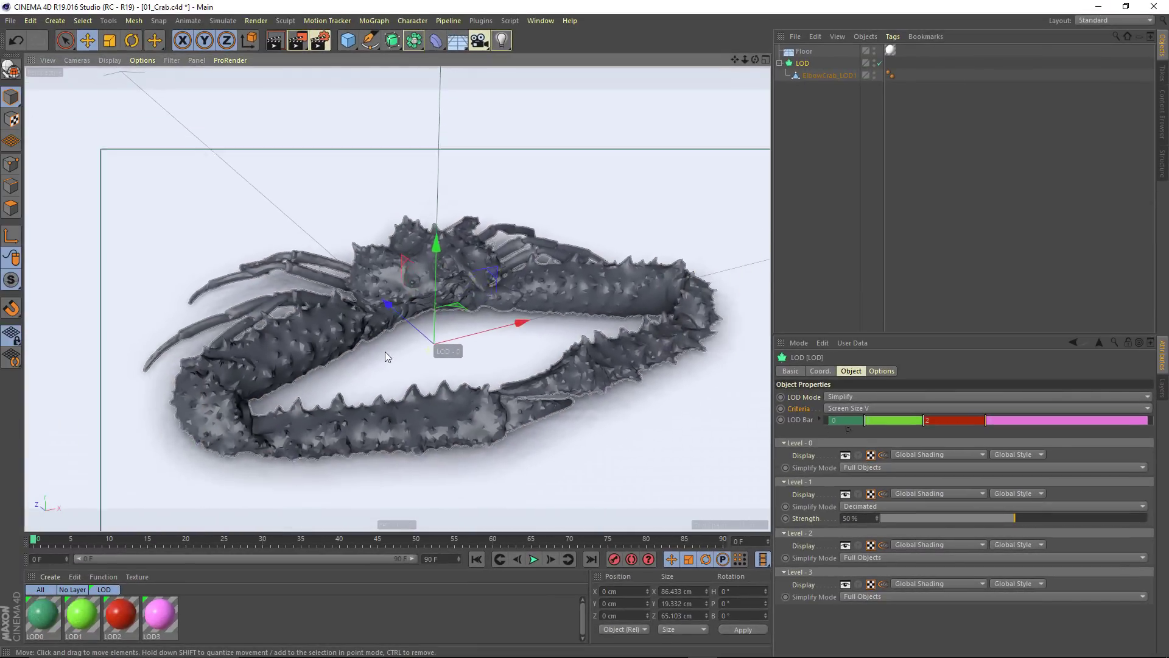
scroll(384, 352, "down", 2)
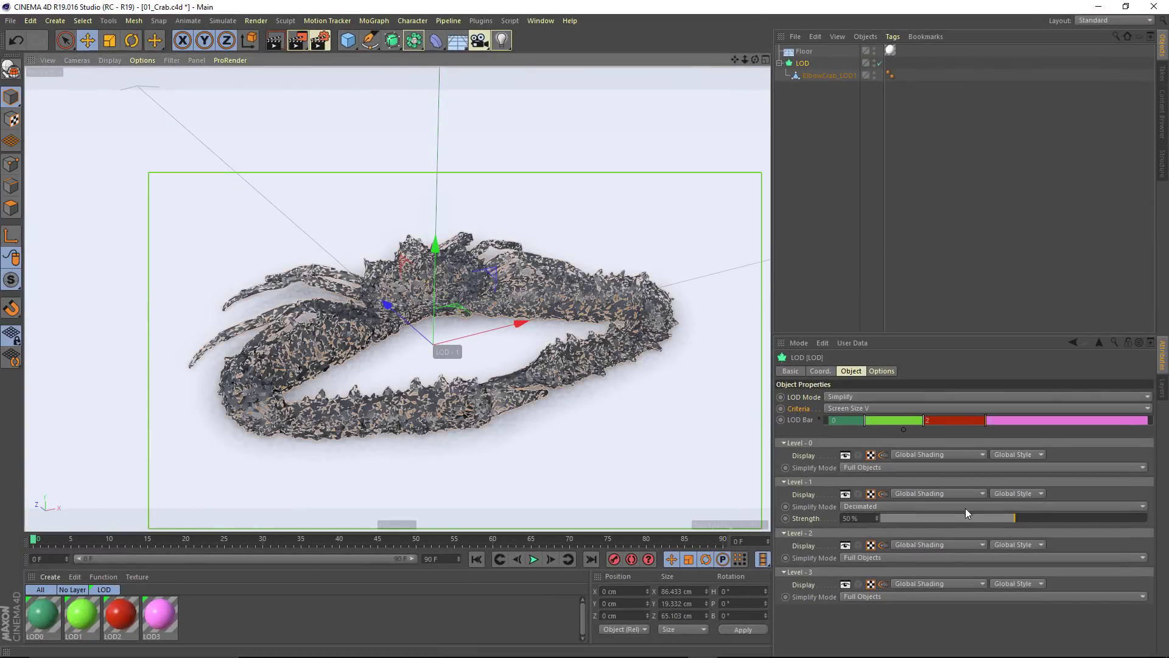
left_click_drag(989, 520, 1035, 515)
scroll(532, 400, "up", 3)
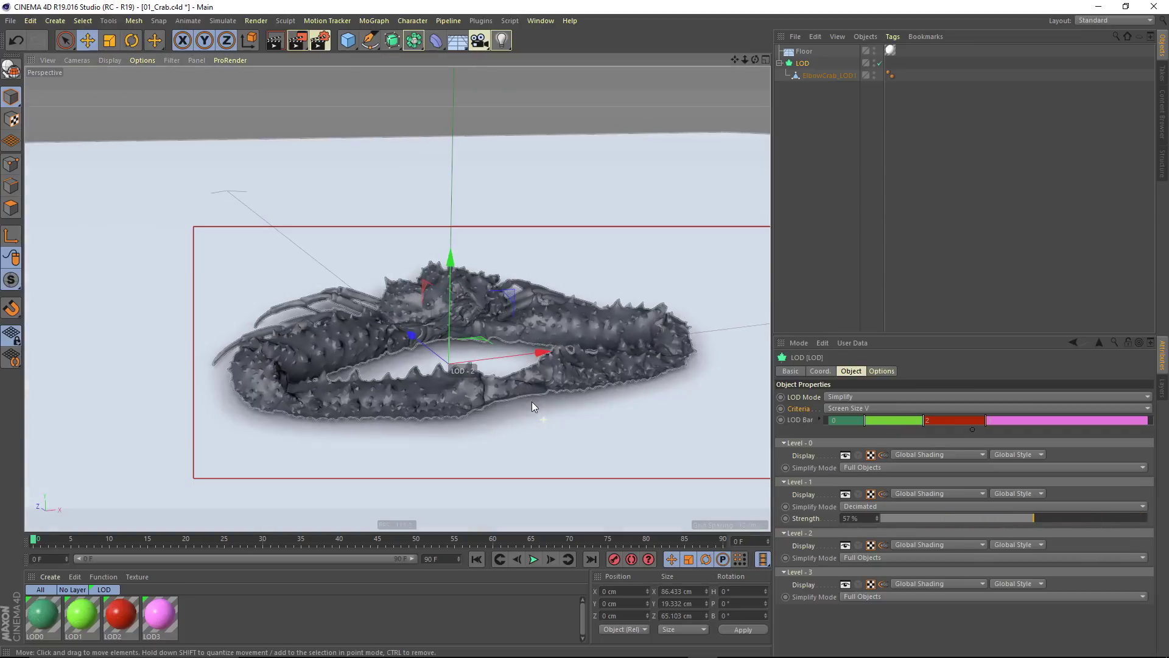
scroll(548, 369, "up", 2)
scroll(517, 379, "down", 3)
scroll(567, 376, "up", 3)
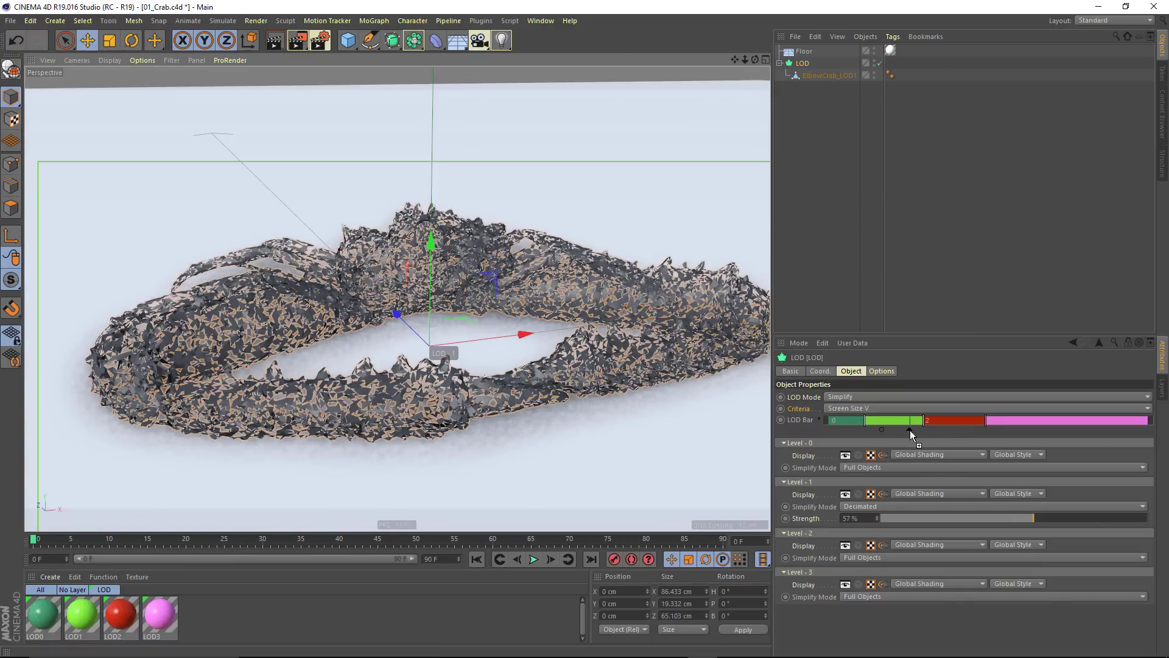
scroll(524, 359, "up", 3)
scroll(530, 373, "down", 4)
scroll(517, 384, "up", 2)
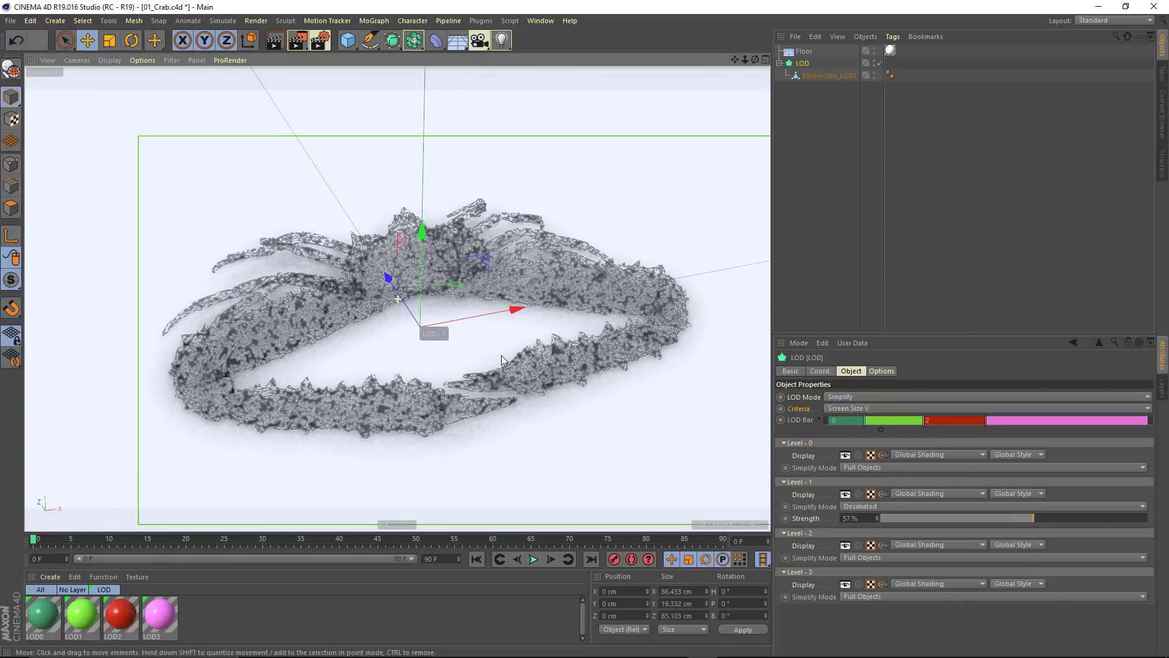
scroll(505, 358, "up", 1)
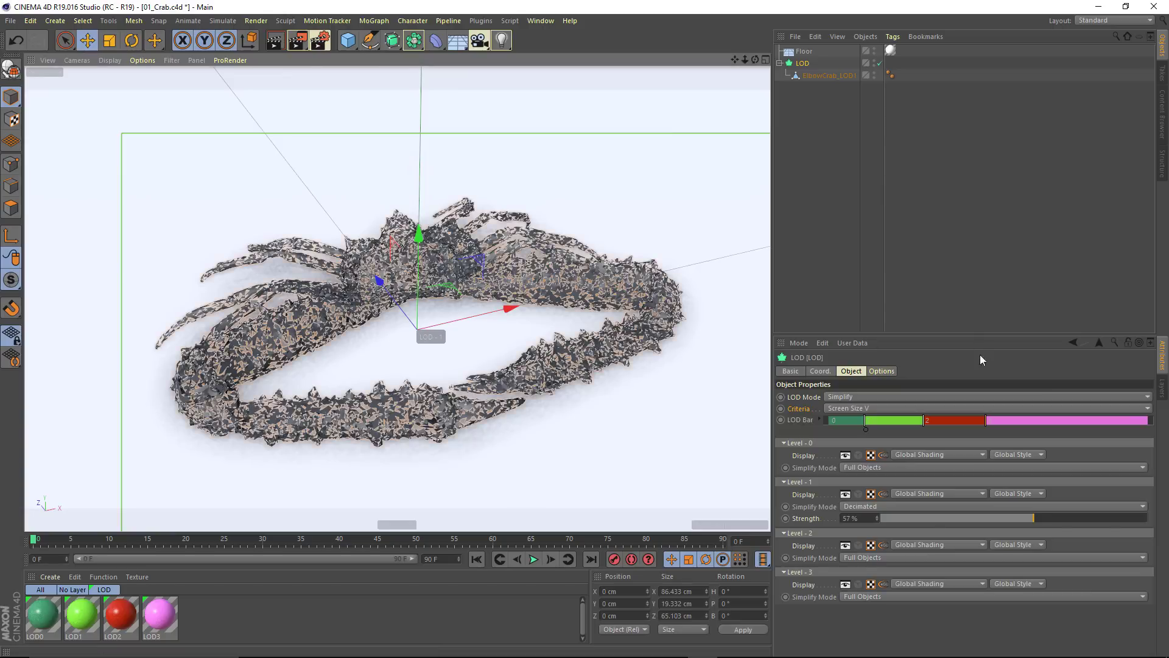
- Set LOD level 2's Simplify Mode to Convex Hull and view the hull
left_click(882, 557)
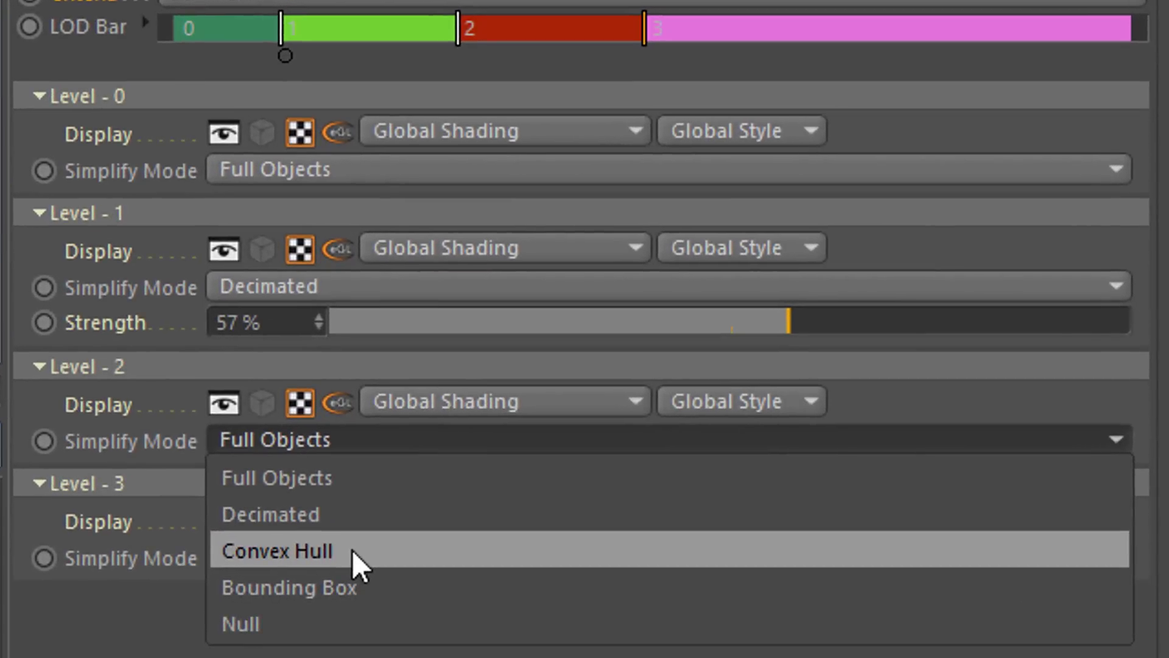
left_click(352, 550)
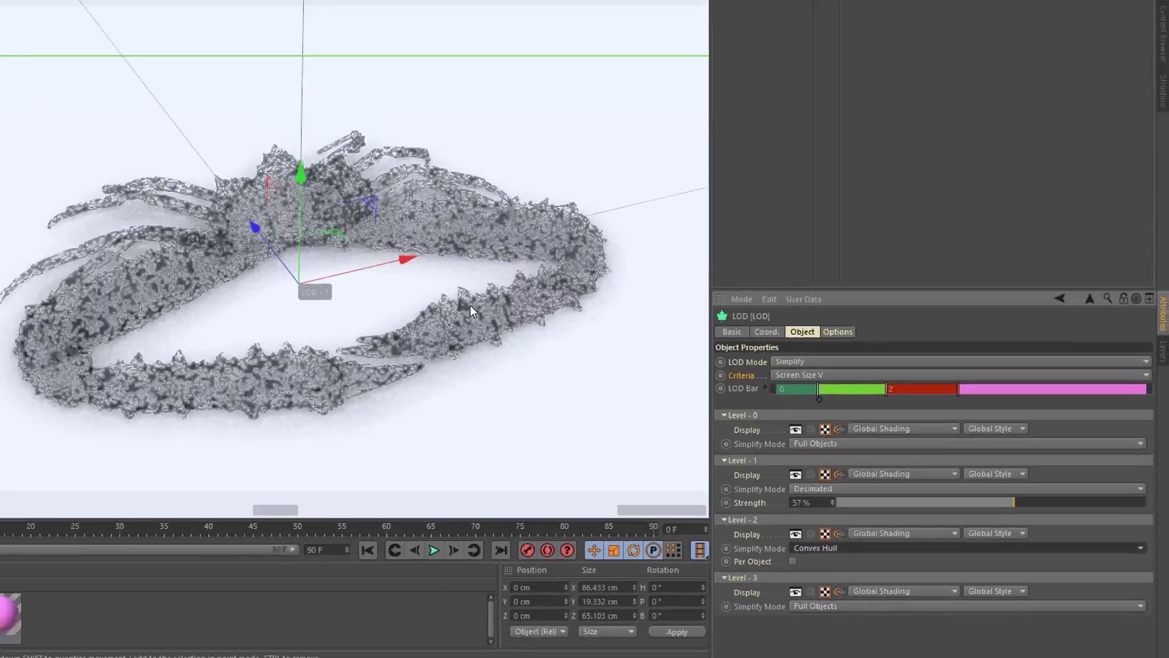
scroll(487, 328, "down", 3)
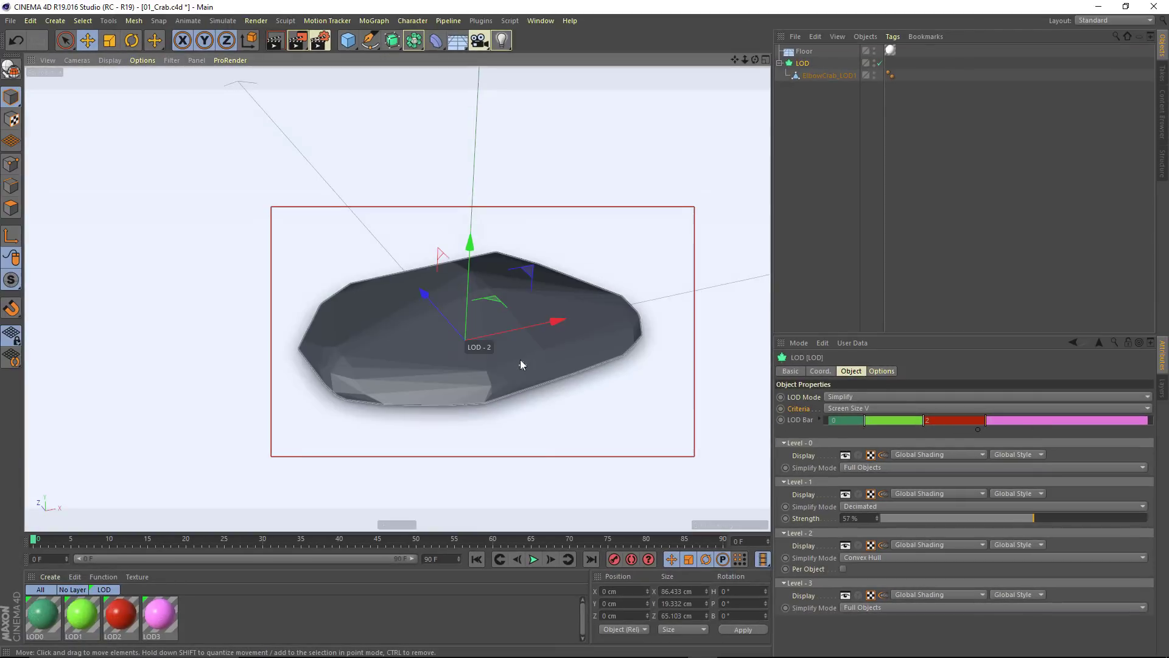
mouse_move(520, 359)
left_mouse_down("alt")
mouse_move(586, 345)
mouse_move(494, 350)
mouse_move(513, 348)
left_mouse_up("alt")
scroll(512, 349, "up", 3)
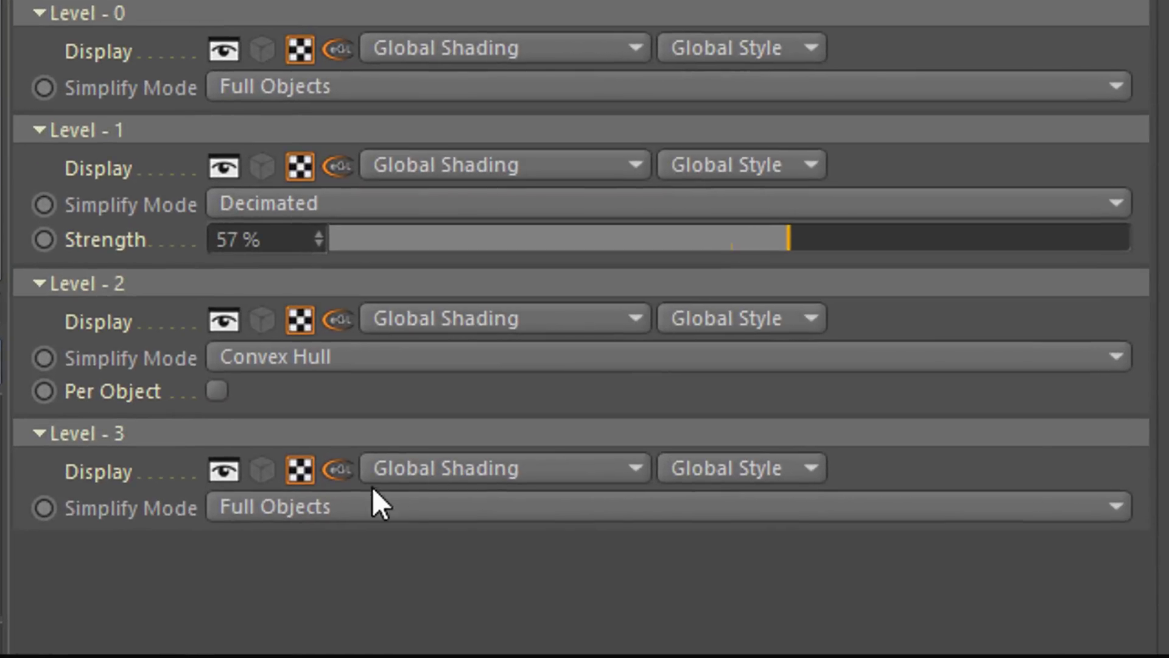
- Set level 3's Simplify Mode to Bounding Box and orbit to inspect the box
left_click(466, 545)
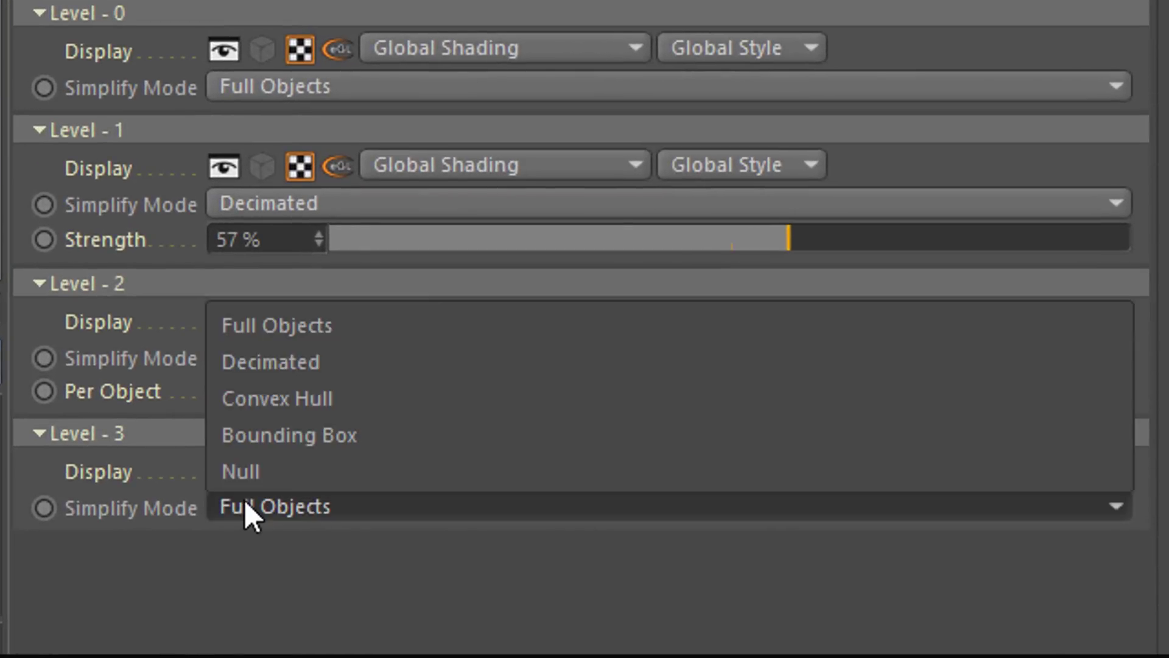
left_click(292, 422)
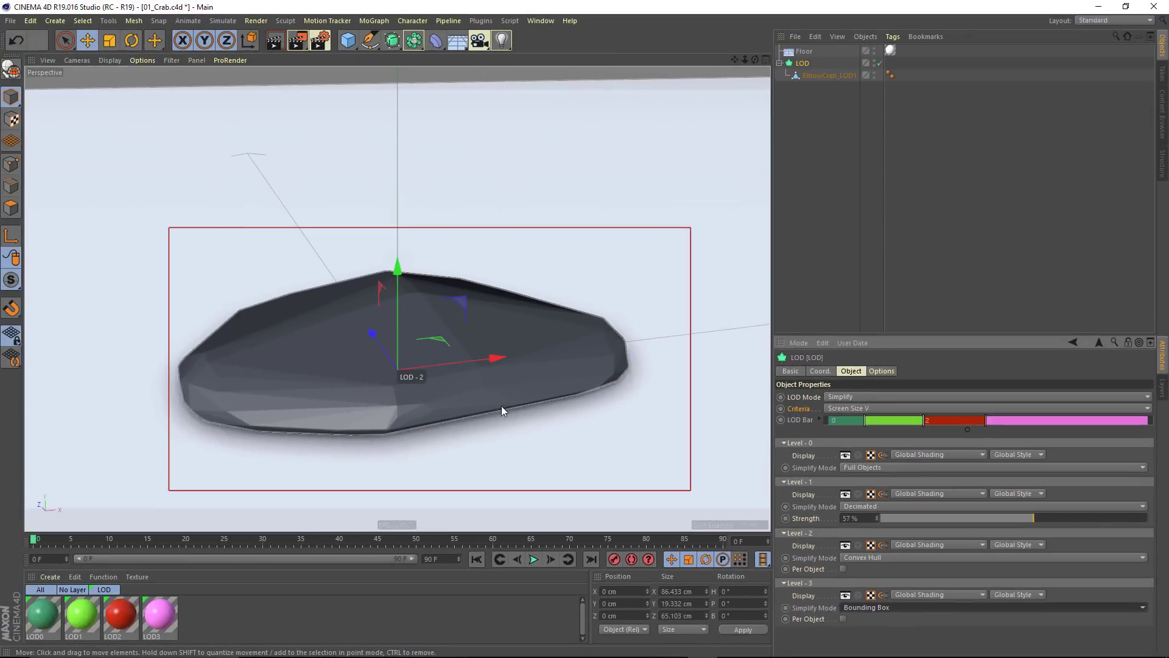
scroll(502, 406, "down", 5)
scroll(388, 418, "down", 4)
left_click_drag(305, 420, 455, 399, "alt")
scroll(455, 399, "up", 5)
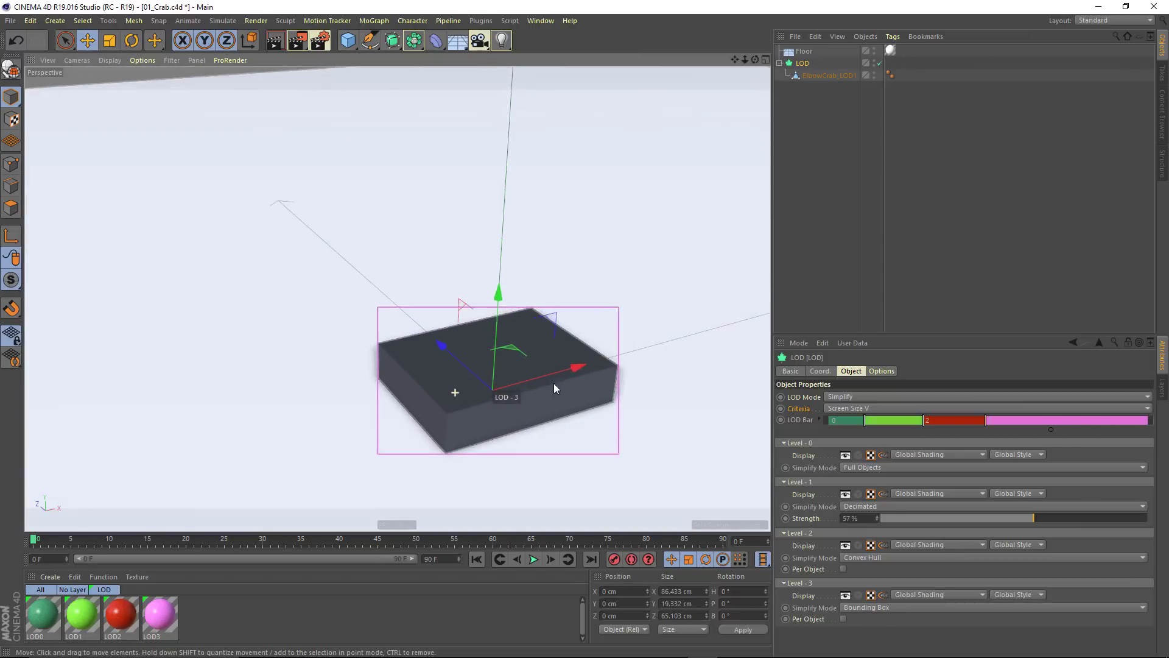
scroll(553, 388, "up", 3)
scroll(639, 385, "down", 3)
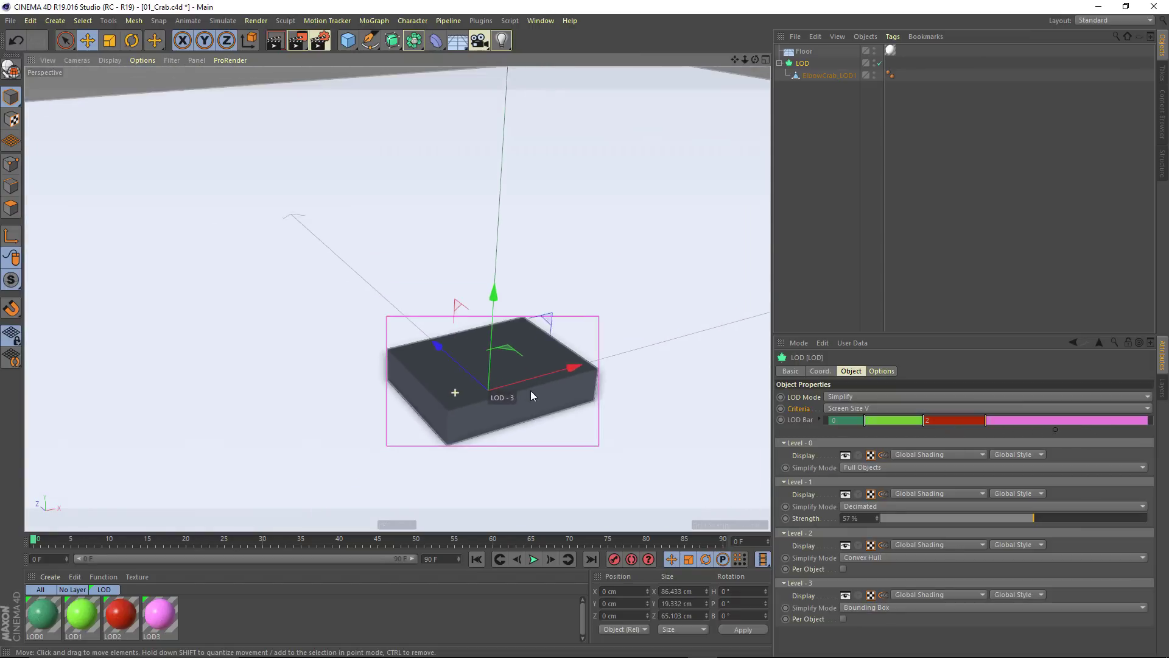
left_click_drag(530, 389, 742, 494, "alt")
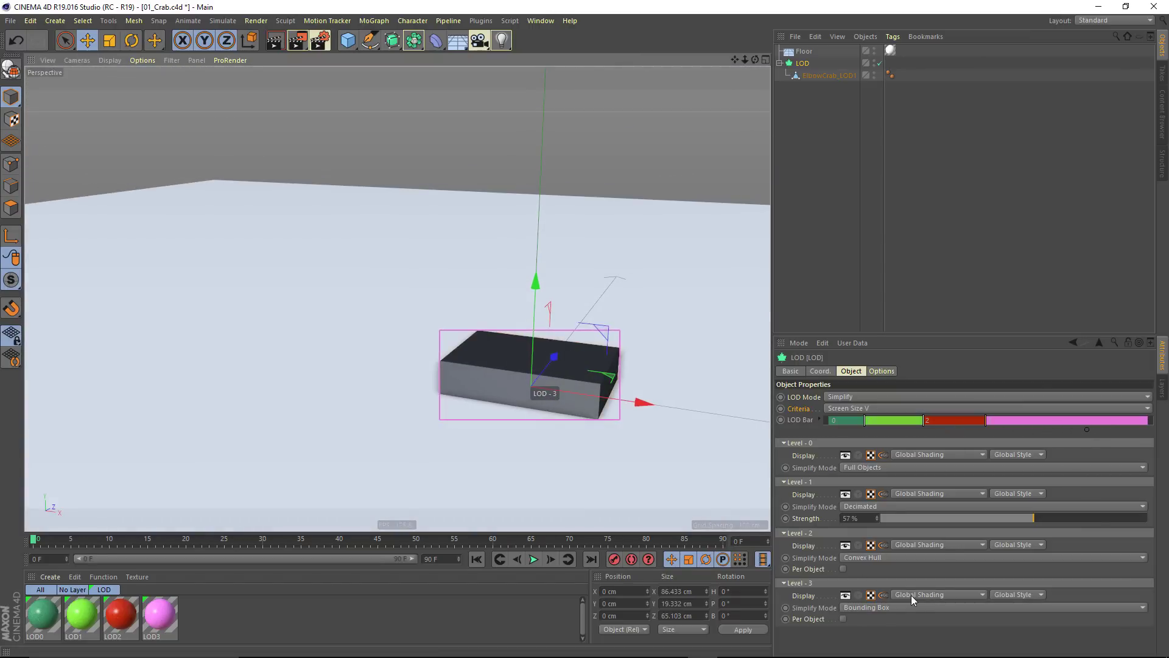
- Add a level 4 on the LOD Bar and set its Simplify Mode to Null
left_click(1097, 430)
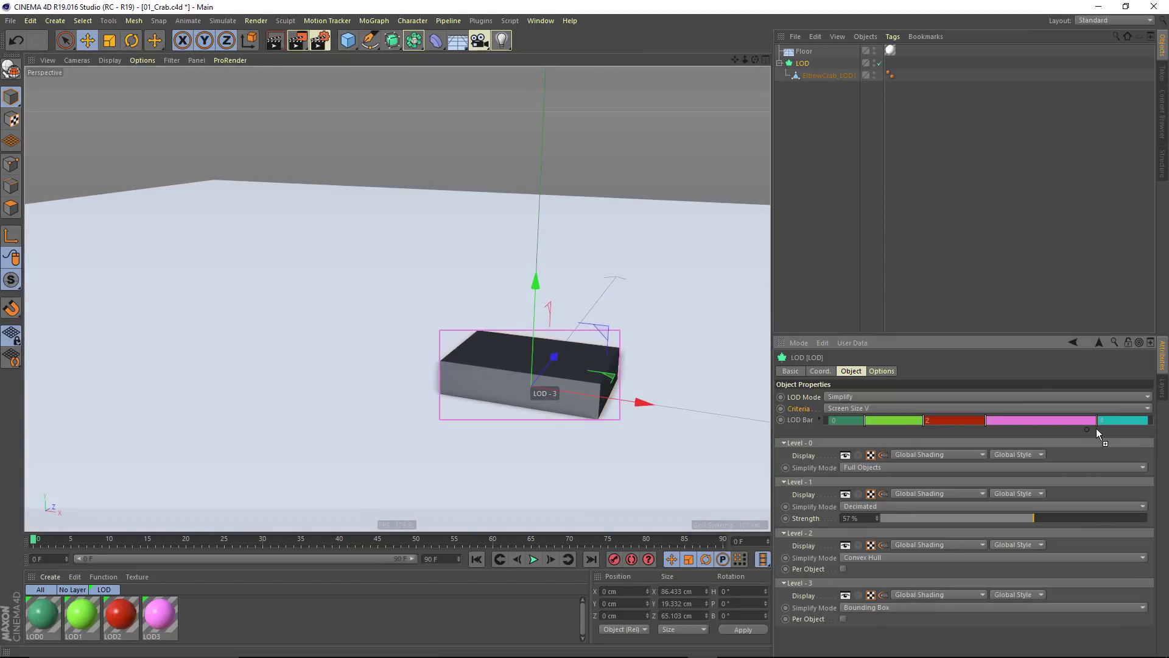
scroll(919, 625, "down", 1)
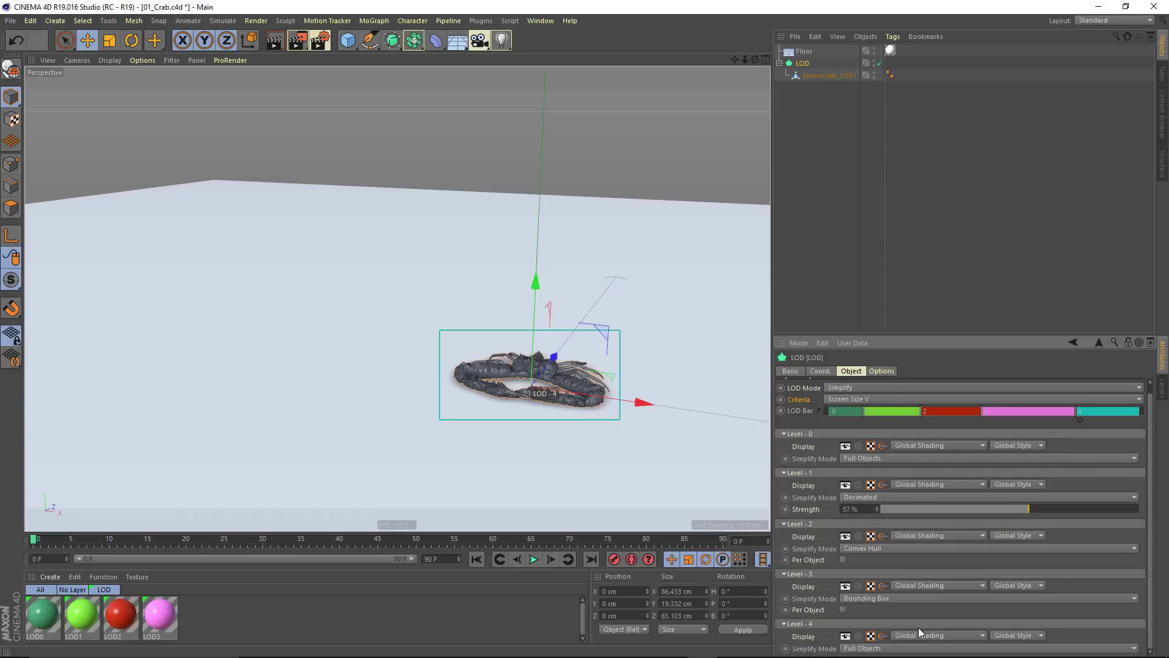
left_click(901, 648)
left_click(891, 636)
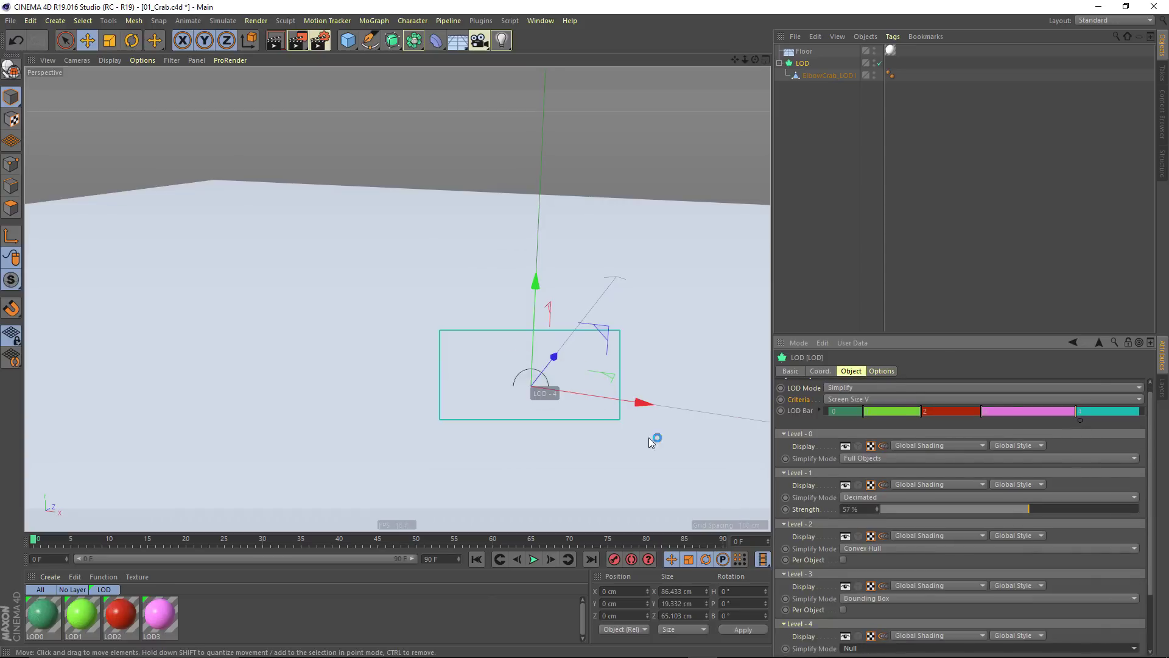
right_click_drag(613, 427, 701, 245, "alt")
- Deselect the LOD object and orbit the viewport to see another side of the crab
left_click(806, 200)
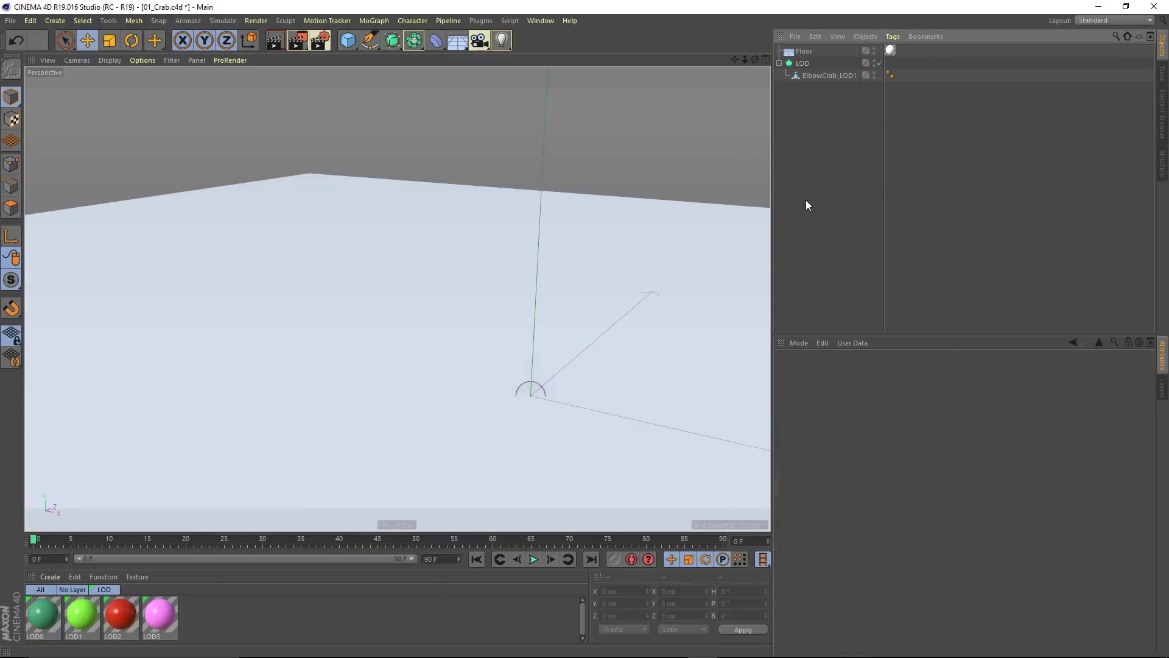
right_click_drag(530, 397, 503, 364, "alt")
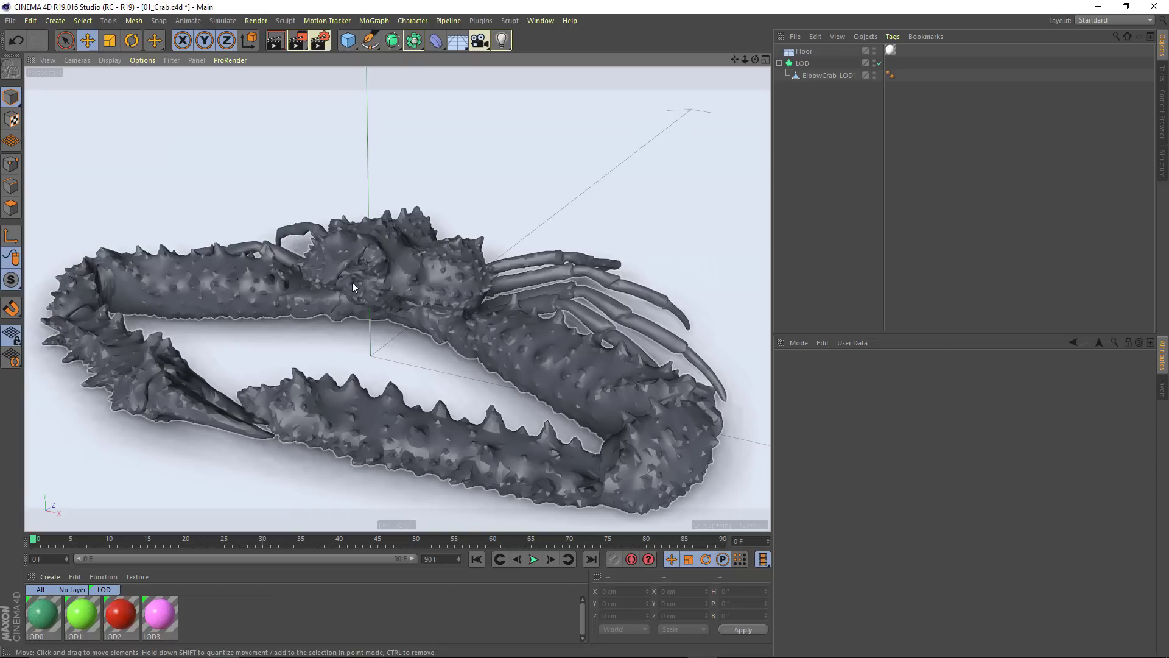
left_click_drag(352, 282, 218, 277, "alt")
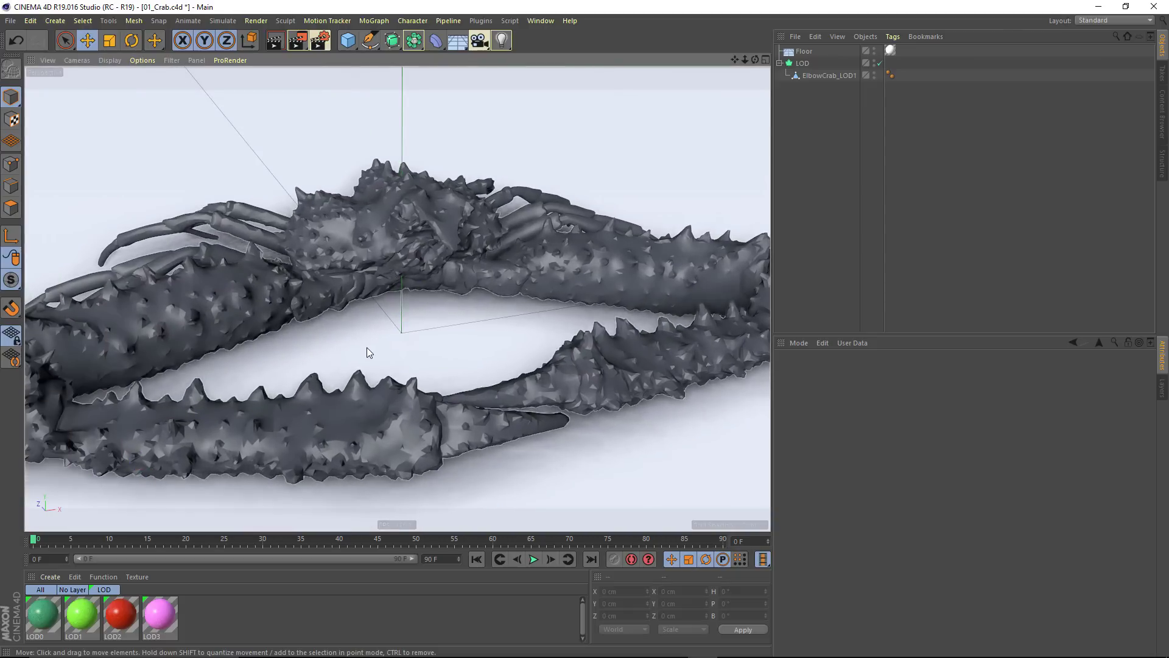
- Switch to the 02_Decimation.c4d project and select its LOD object to show its settings
key("v")
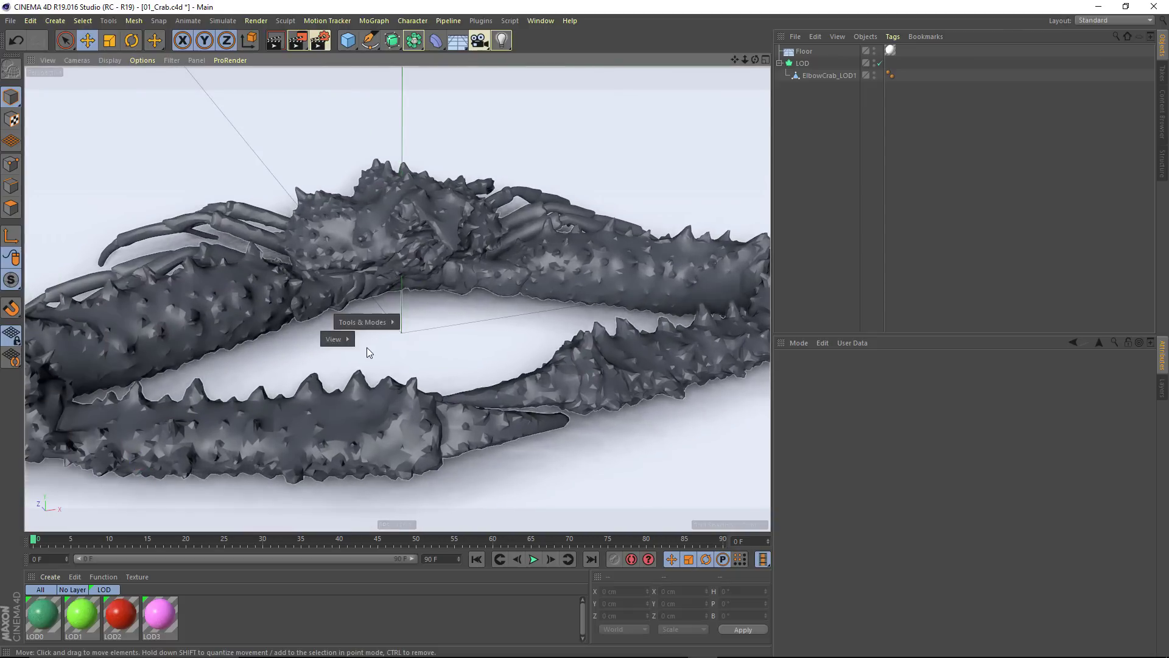
mouse_move(366, 372)
left_click(370, 411)
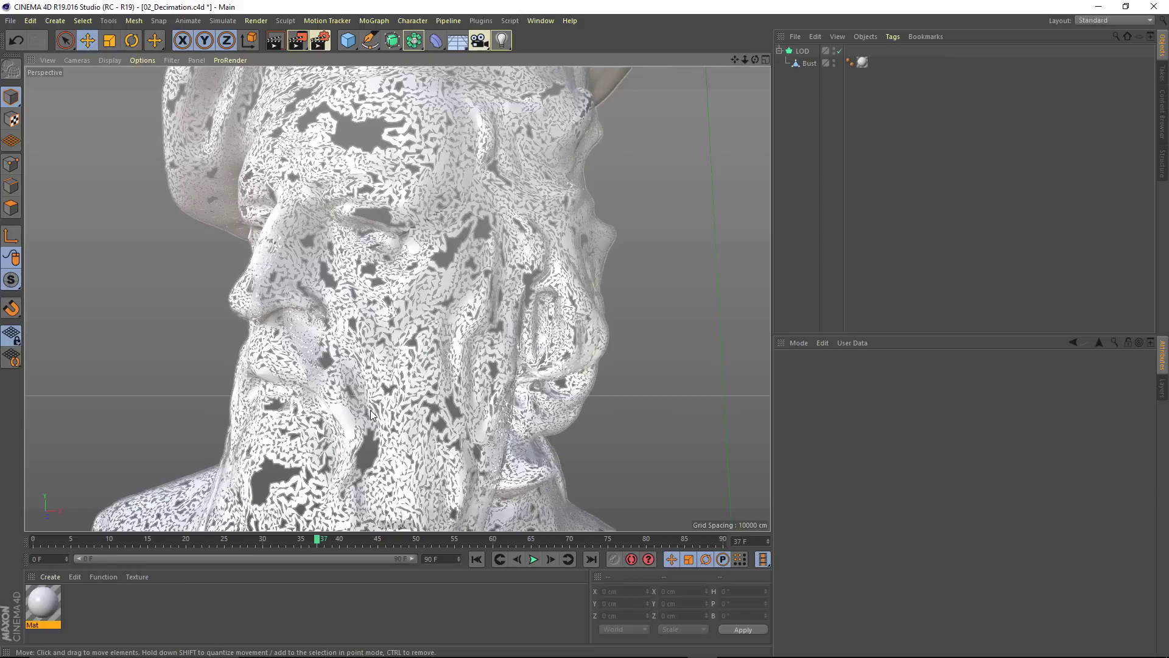
left_click(801, 51)
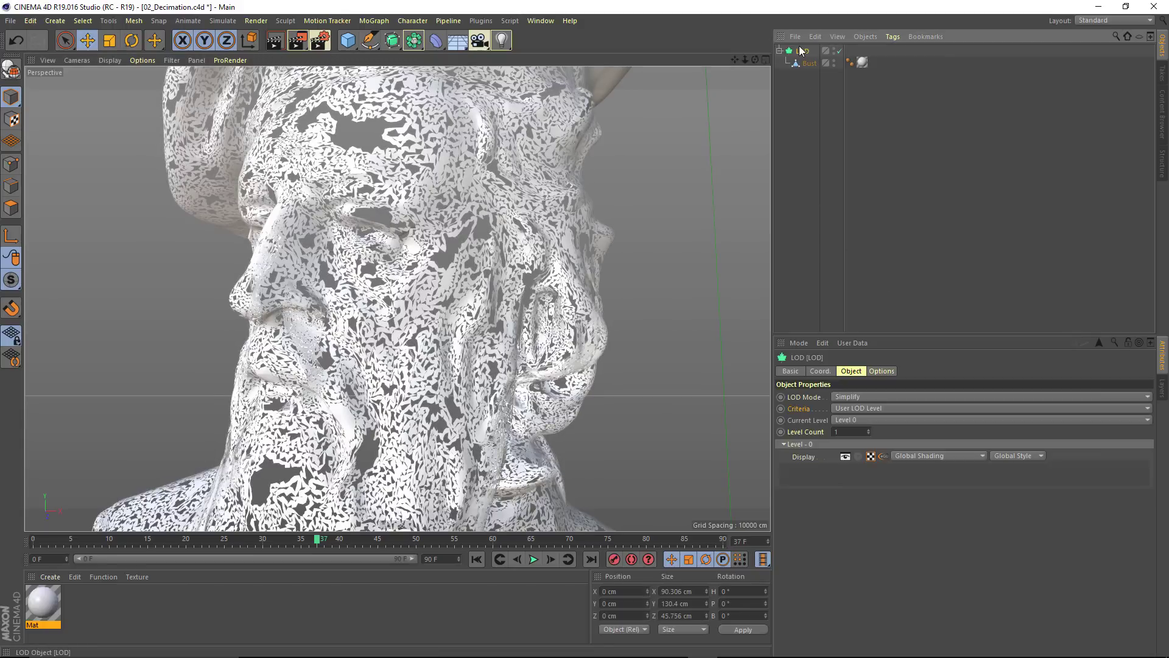